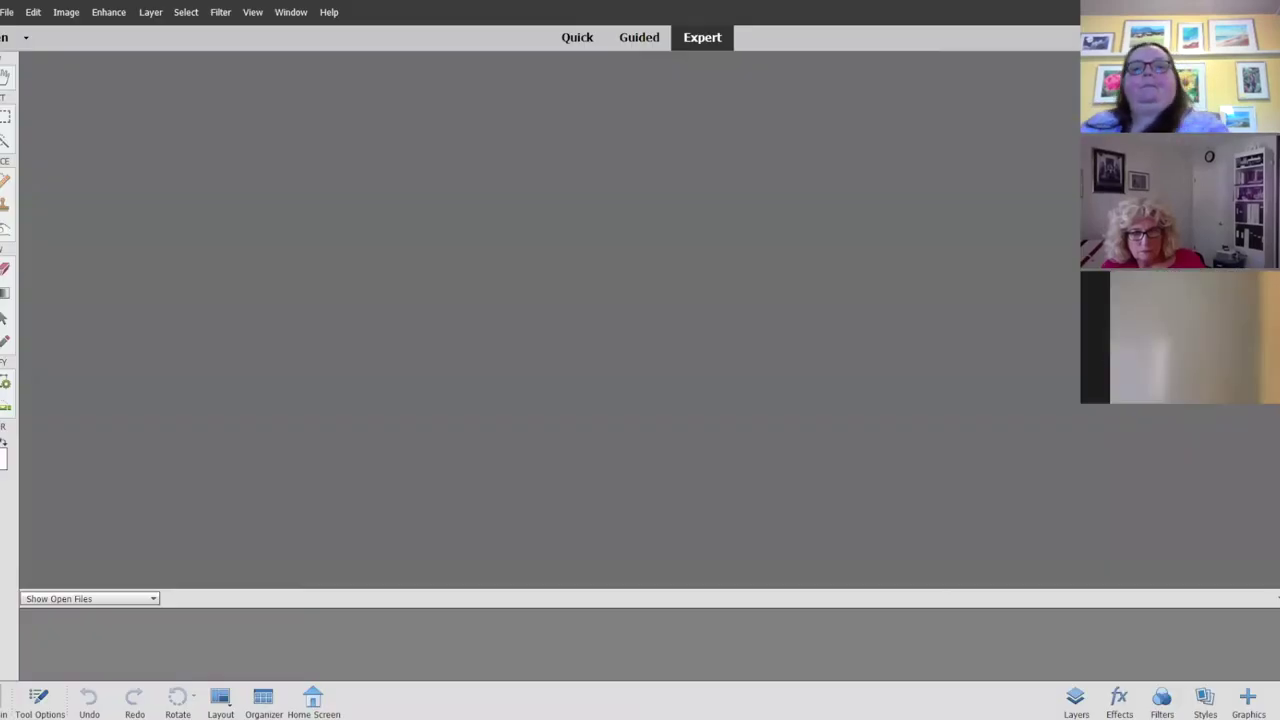
# - Start a WIA scanner import and select the EPSON scanner
pyautogui.click(50, 14)
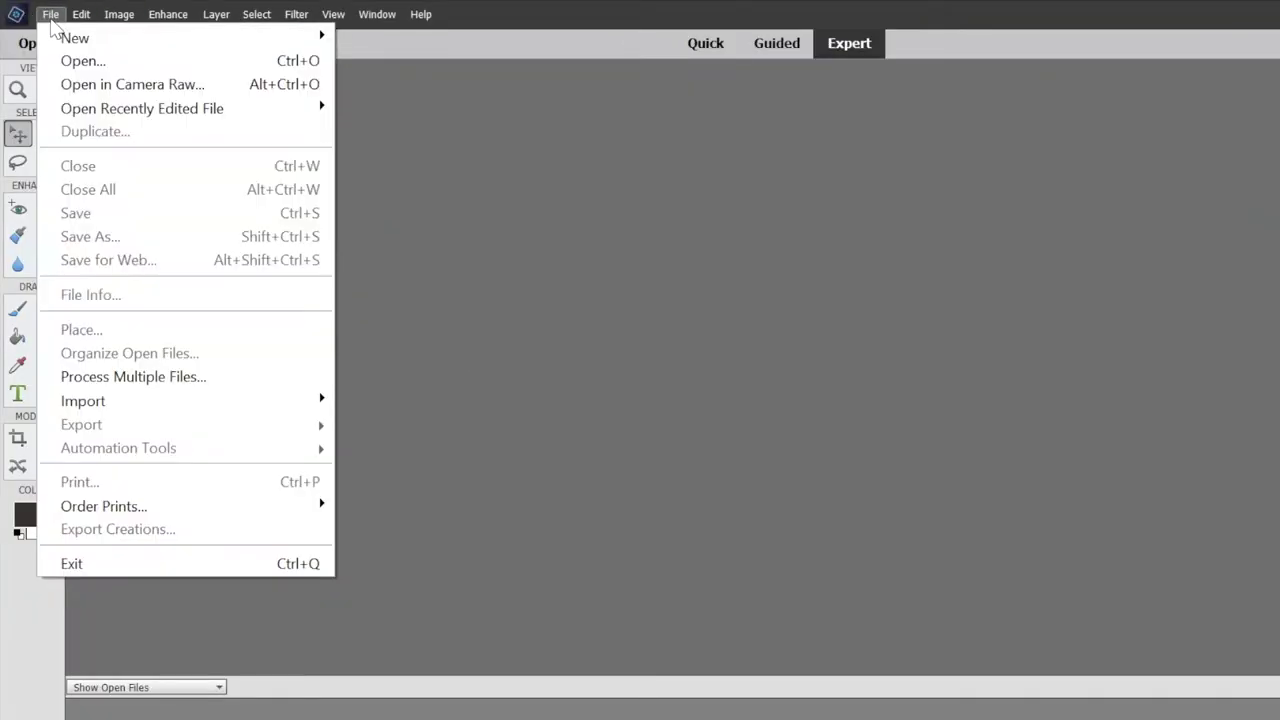
pyautogui.moveTo(94, 408)
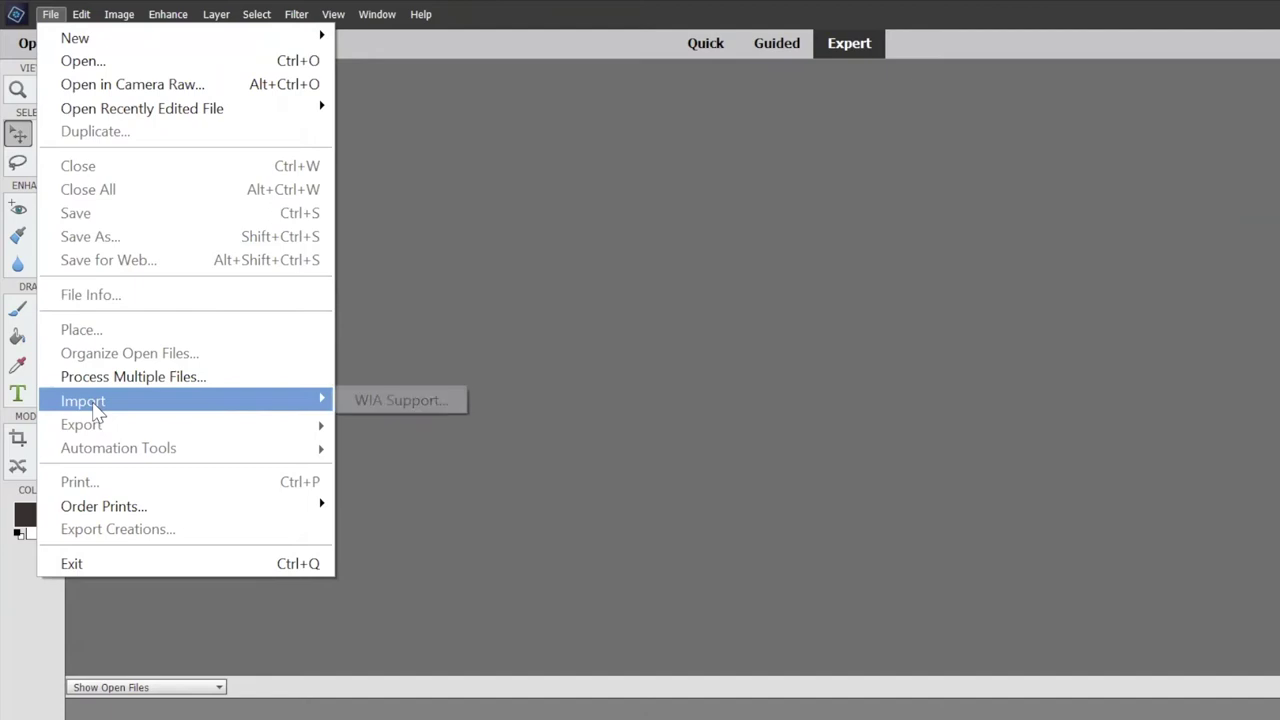
pyautogui.click(403, 399)
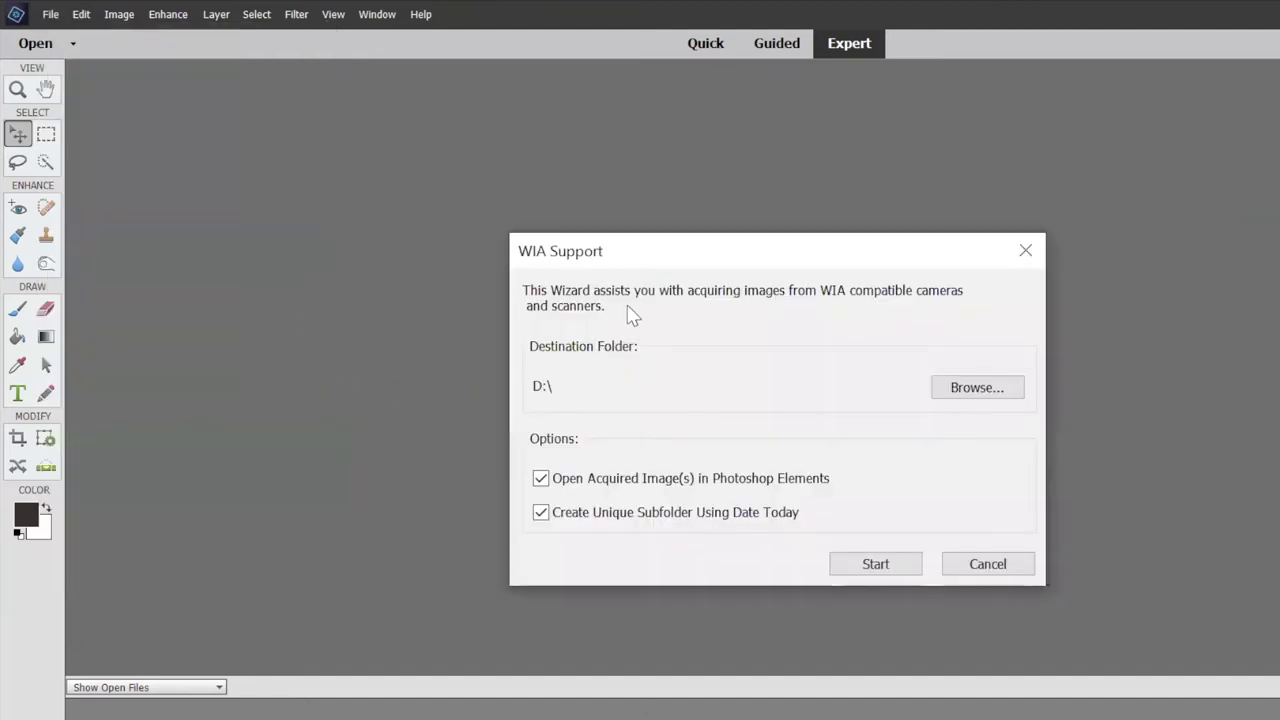
pyautogui.click(850, 570)
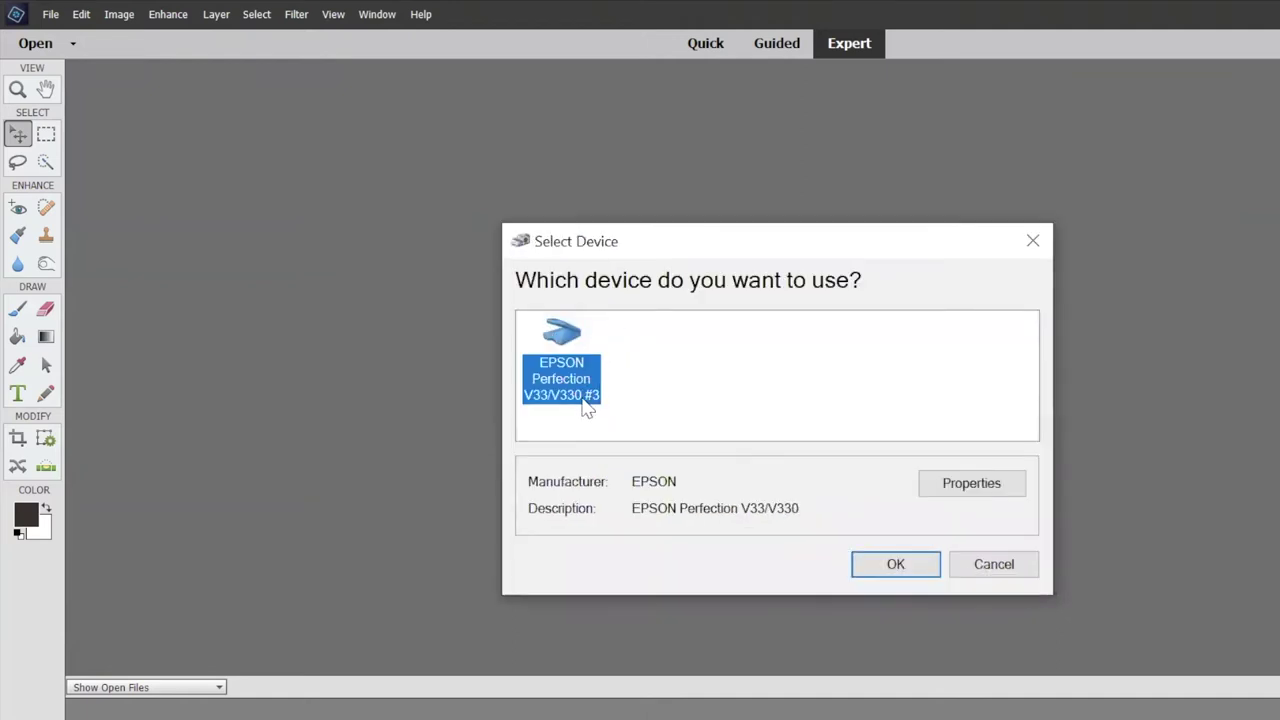
pyautogui.click(896, 564)
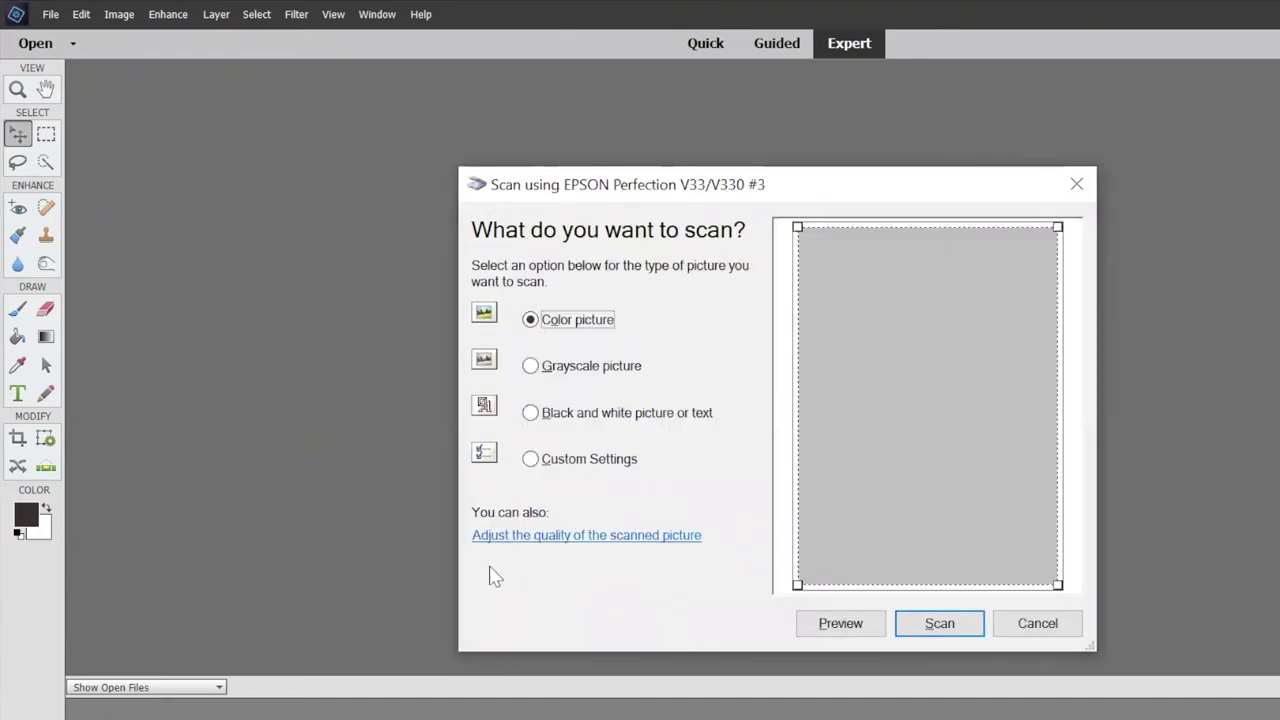
# - Scan the first part of the watercolor in colour at 300 DPI using custom settings
pyautogui.click(560, 465)
pyautogui.click(574, 534)
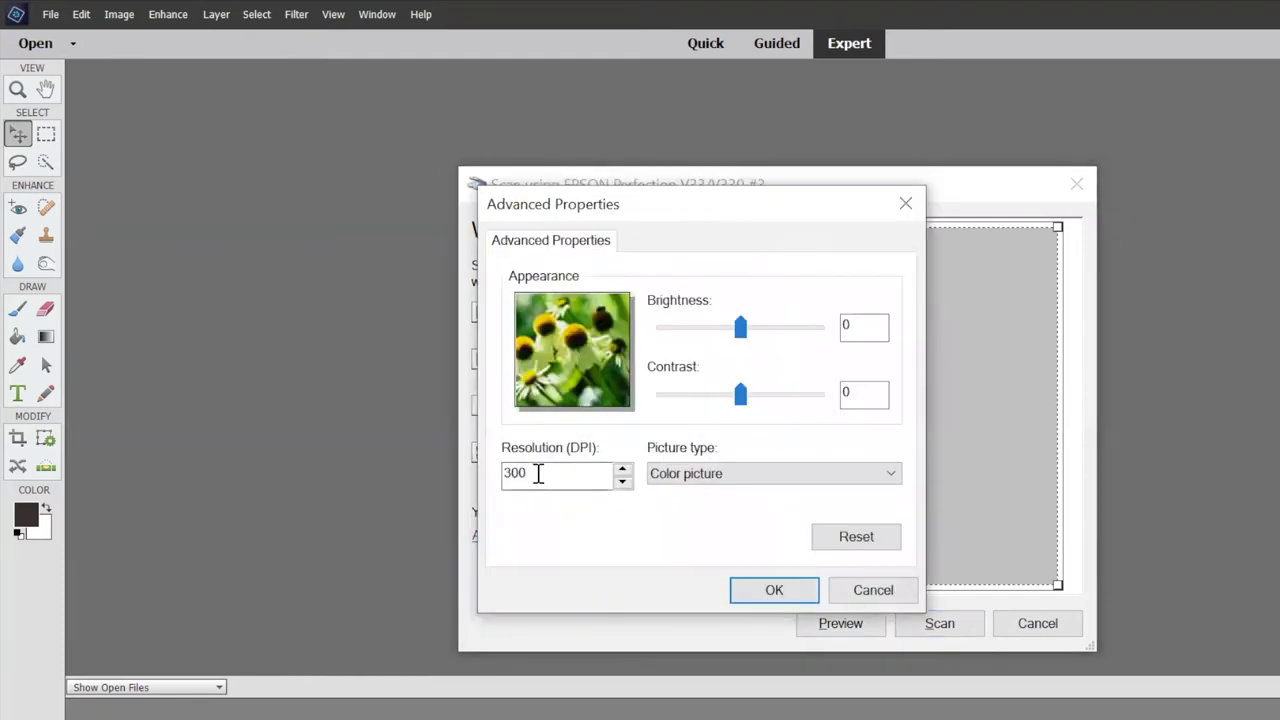
pyautogui.moveTo(537, 474); pyautogui.dragTo(500, 474)
pyautogui.click(543, 477)
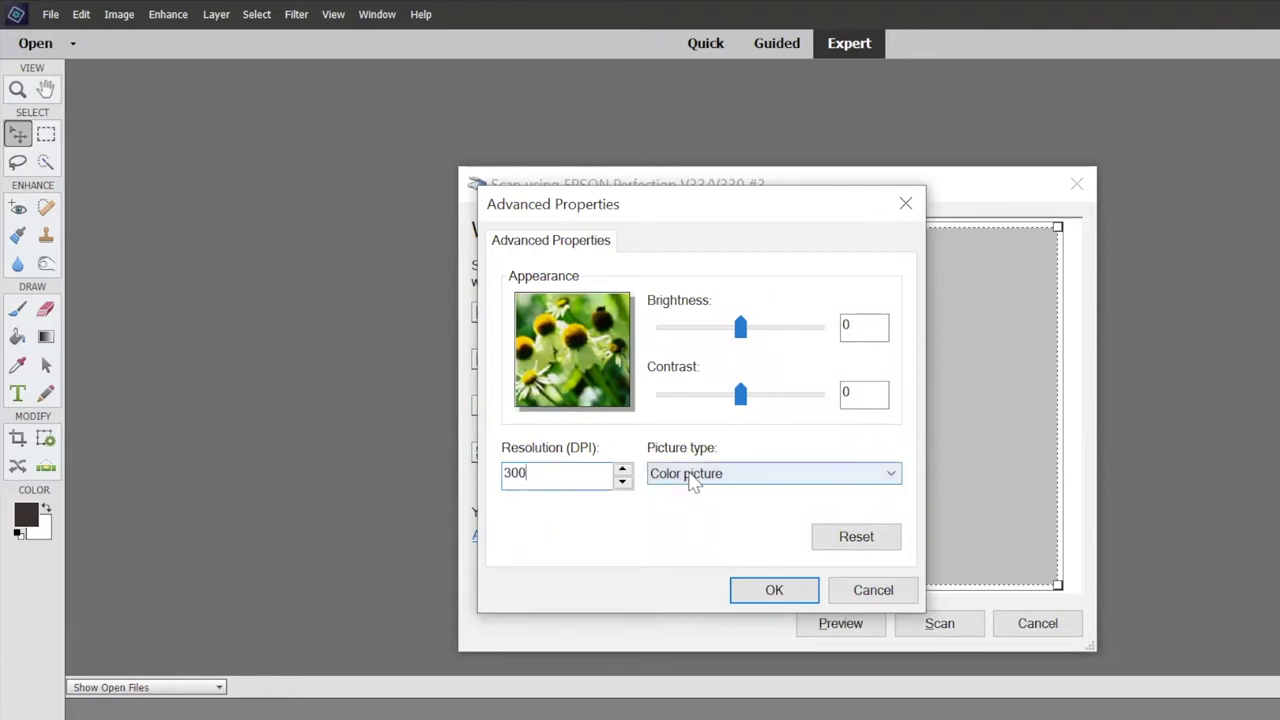
pyautogui.click(768, 592)
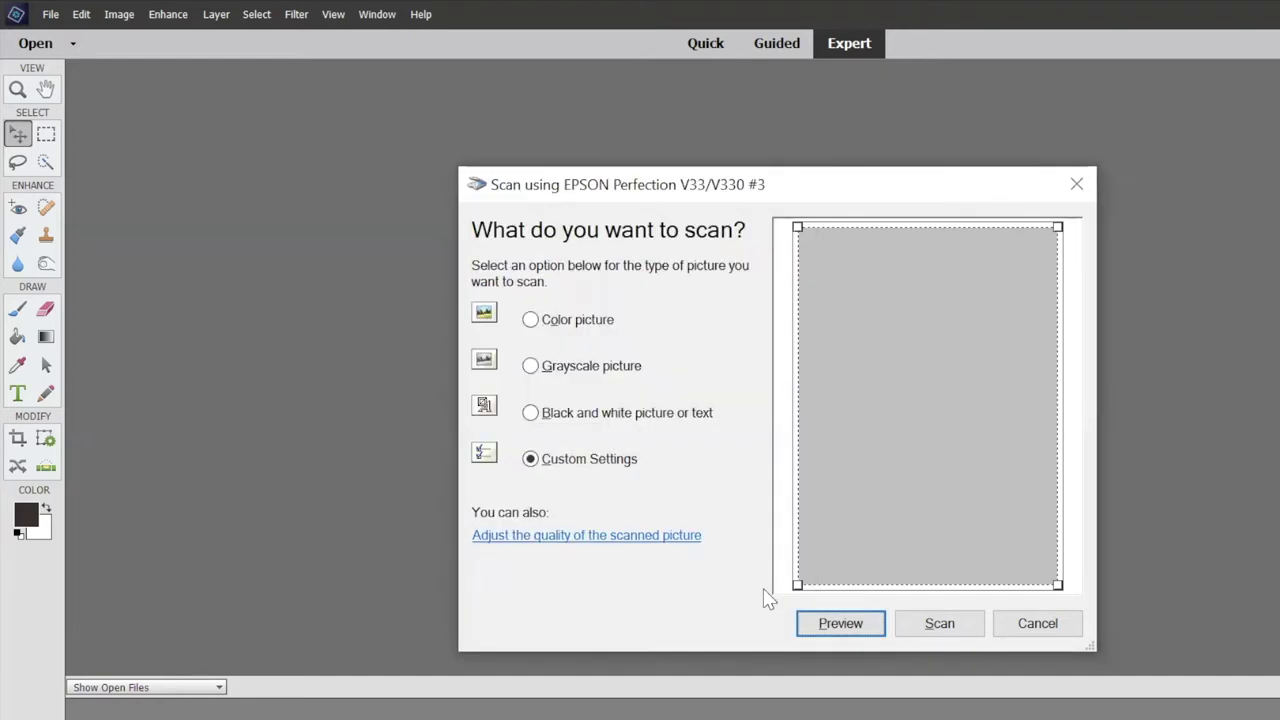
pyautogui.click(943, 627)
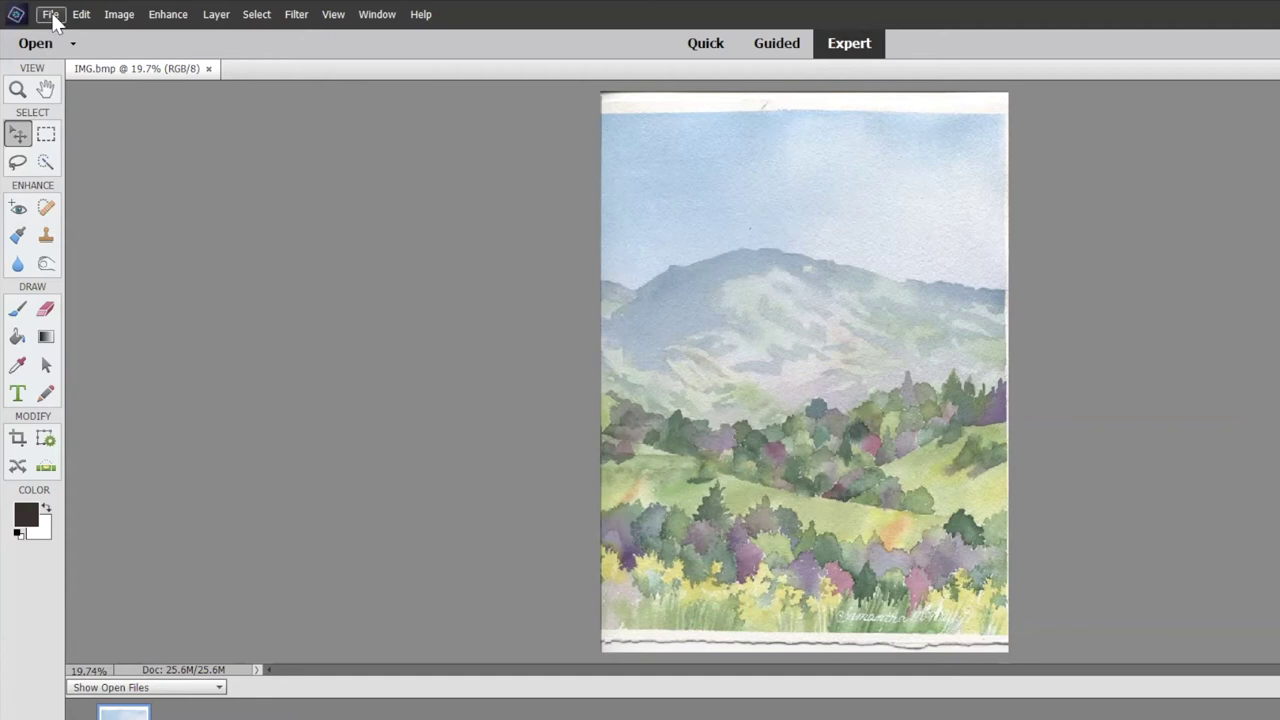
# - Scan the second half of the watercolor from the EPSON scanner with the same 300 DPI custom settings
pyautogui.click(50, 14)
pyautogui.moveTo(114, 402)
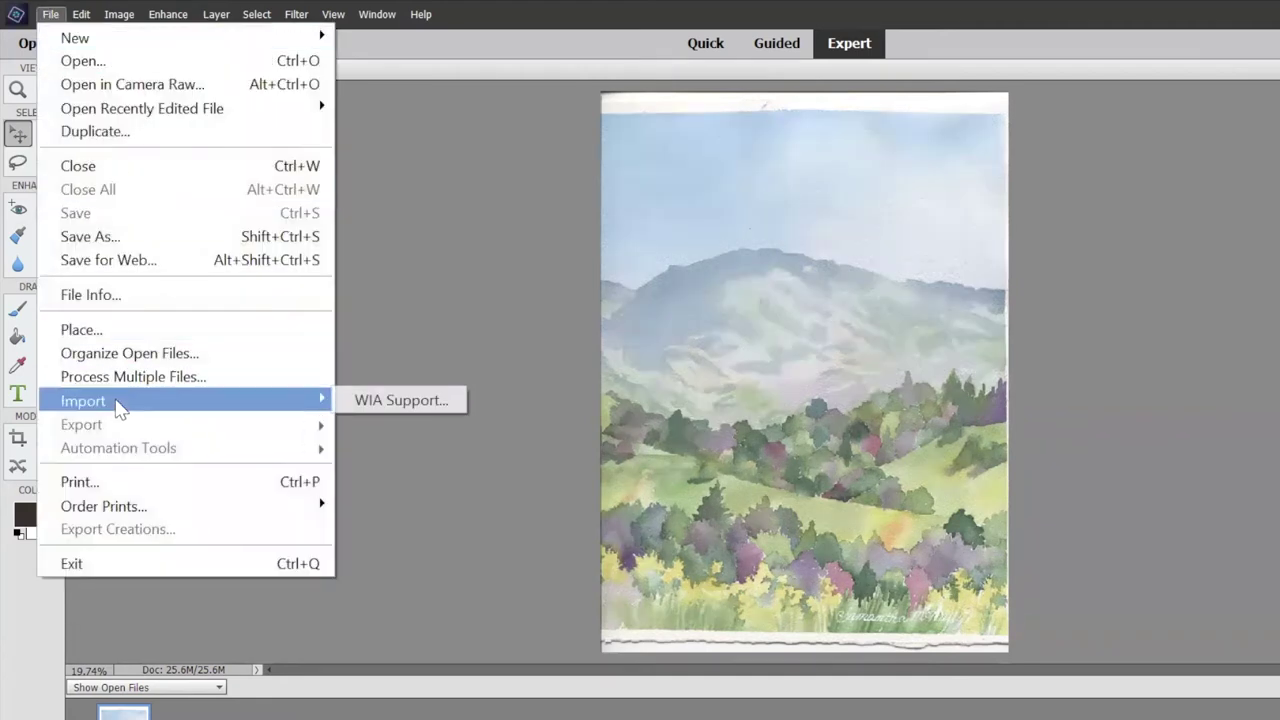
pyautogui.click(369, 400)
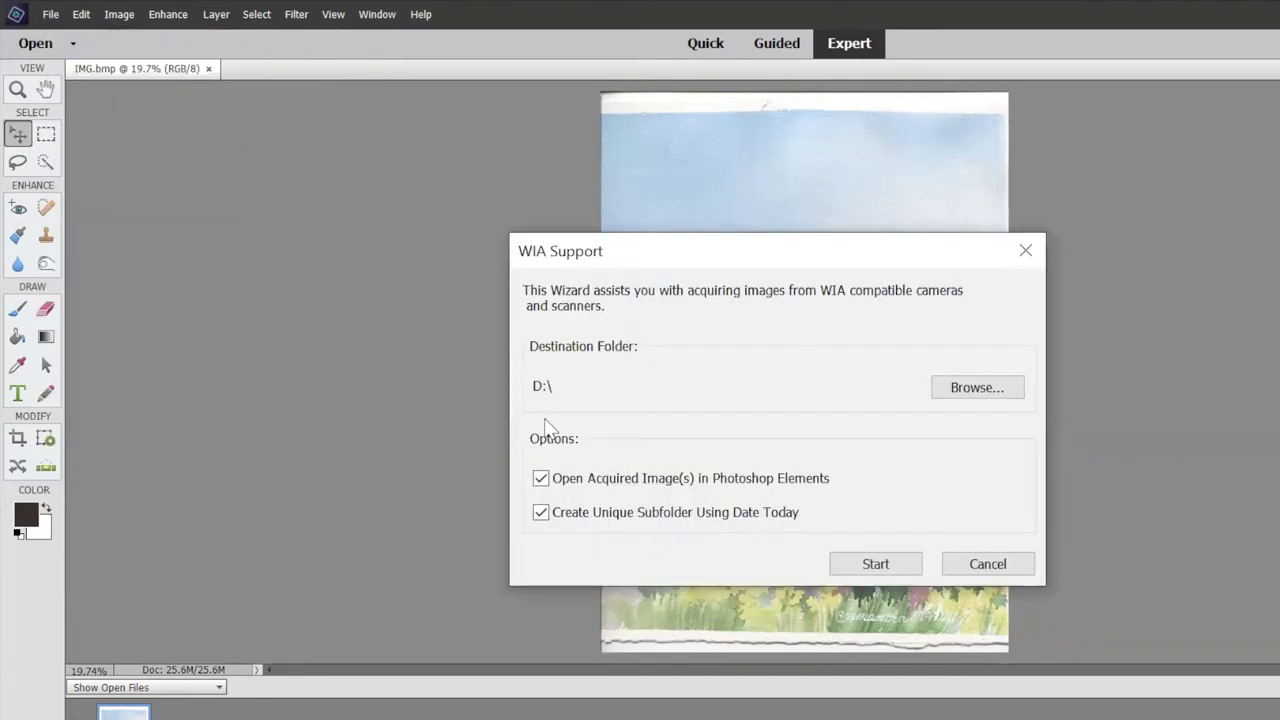
pyautogui.click(873, 566)
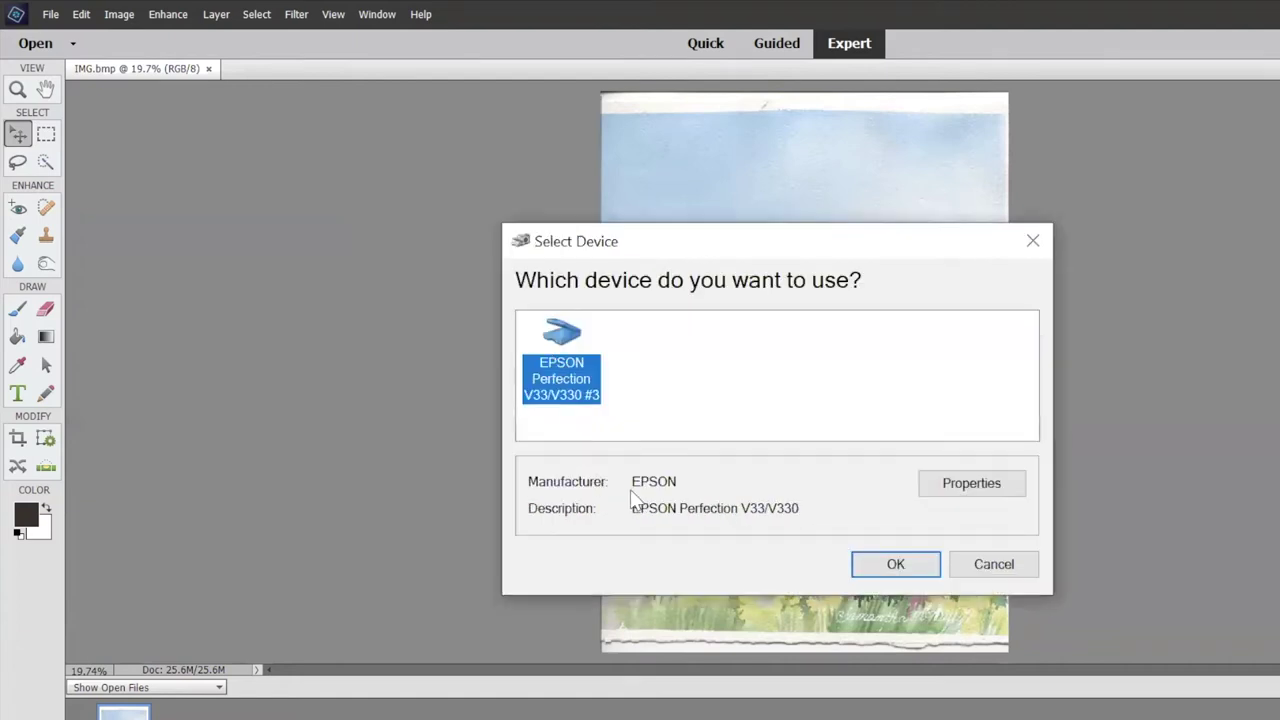
pyautogui.click(869, 565)
pyautogui.click(565, 462)
pyautogui.click(552, 535)
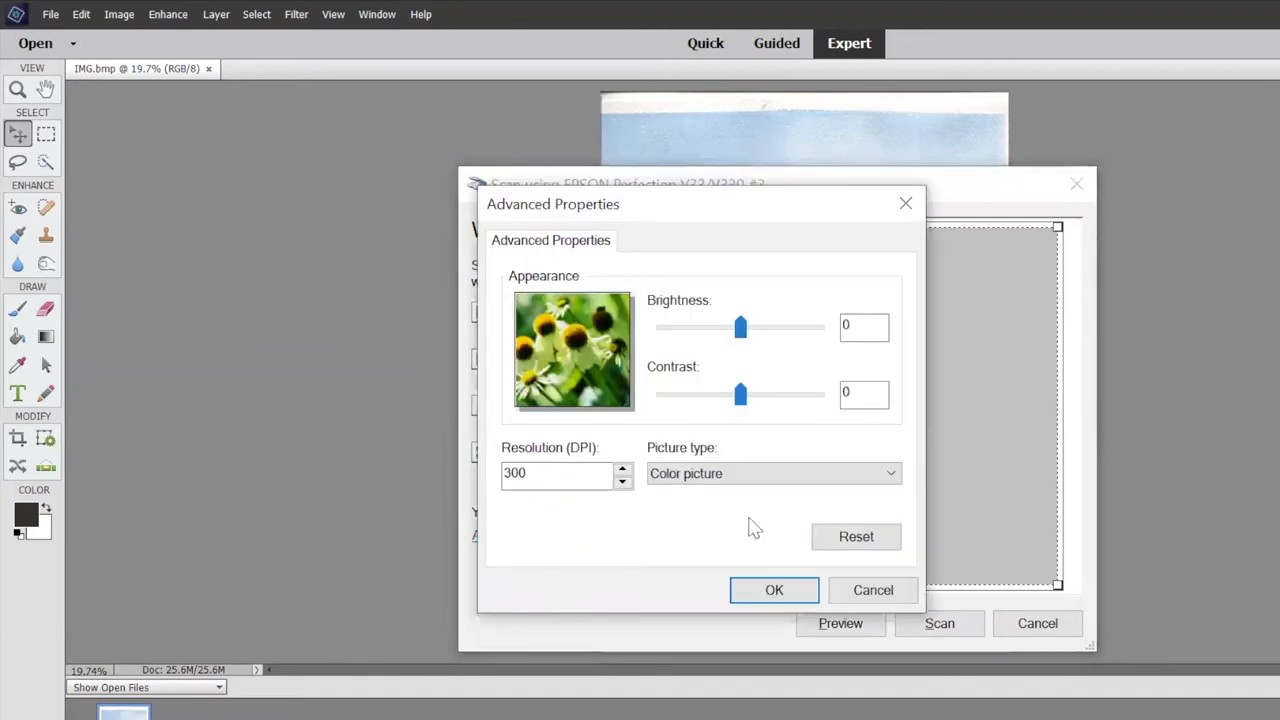
pyautogui.click(797, 589)
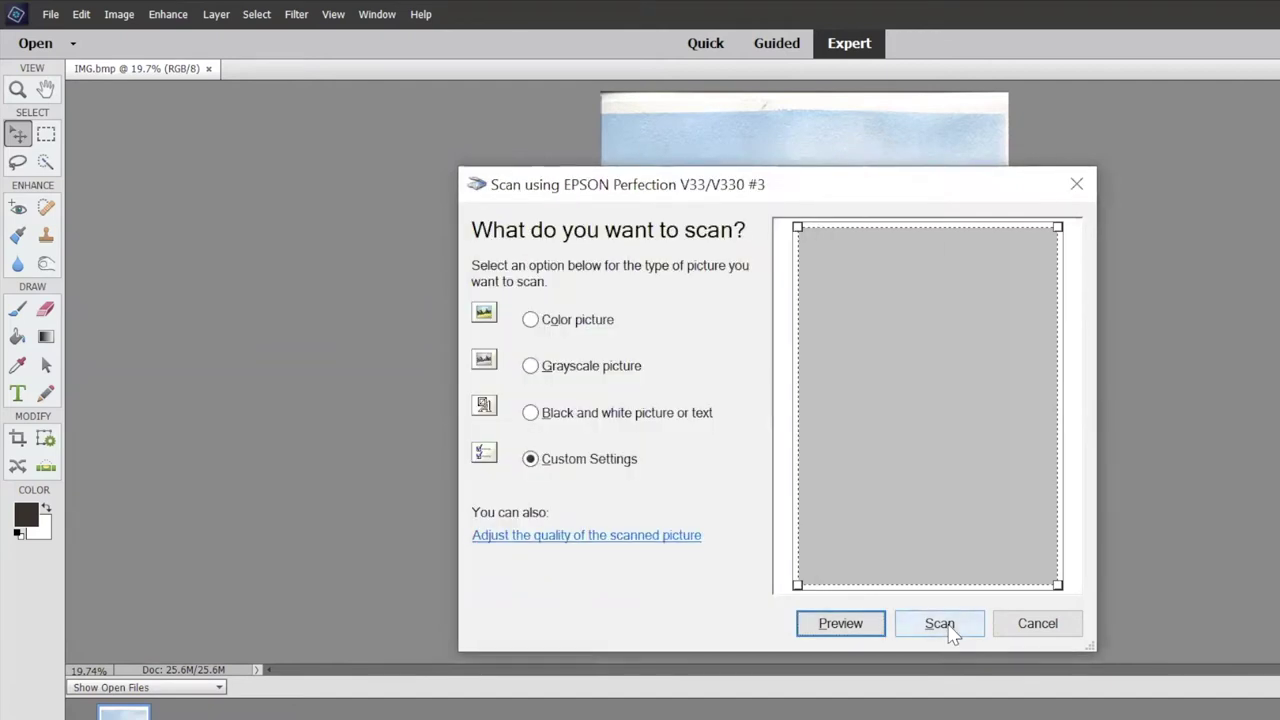
pyautogui.click(948, 628)
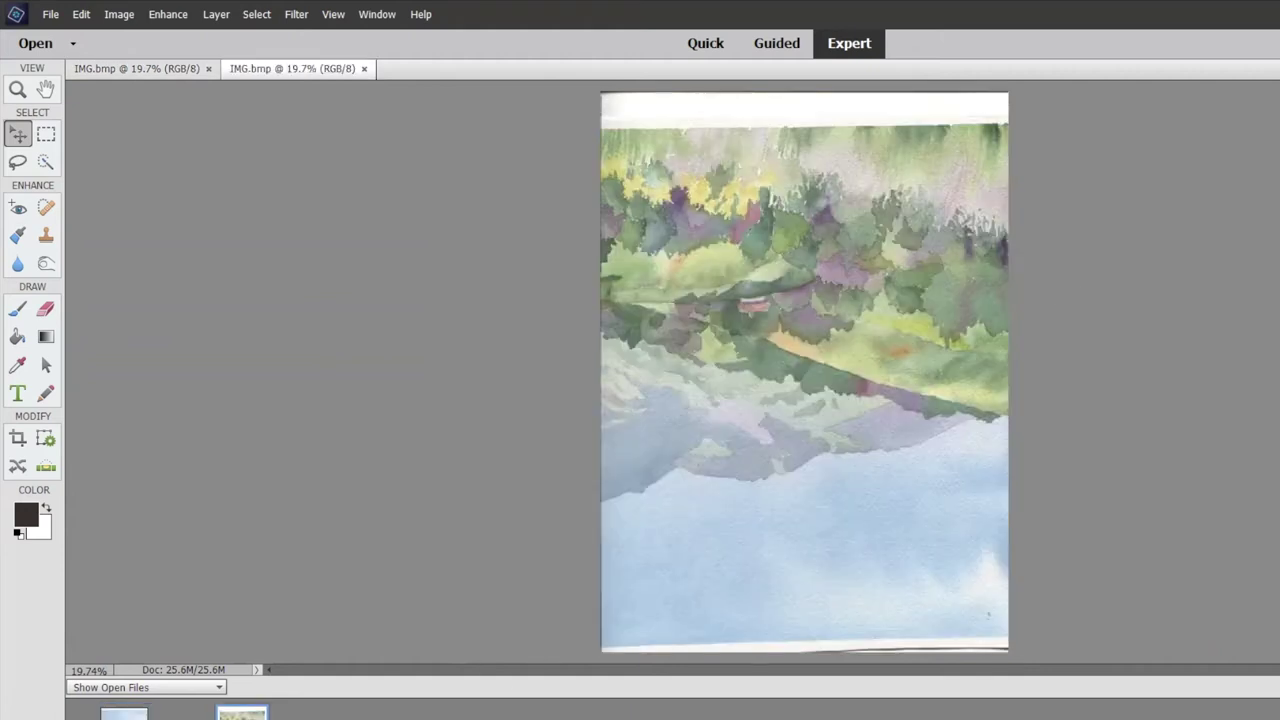
# - Turn the upside-down second scan upright with two 90° rotations
pyautogui.click(149, 68)
pyautogui.click(269, 70)
pyautogui.click(112, 15)
pyautogui.moveTo(178, 44)
pyautogui.click(460, 38)
pyautogui.click(119, 14)
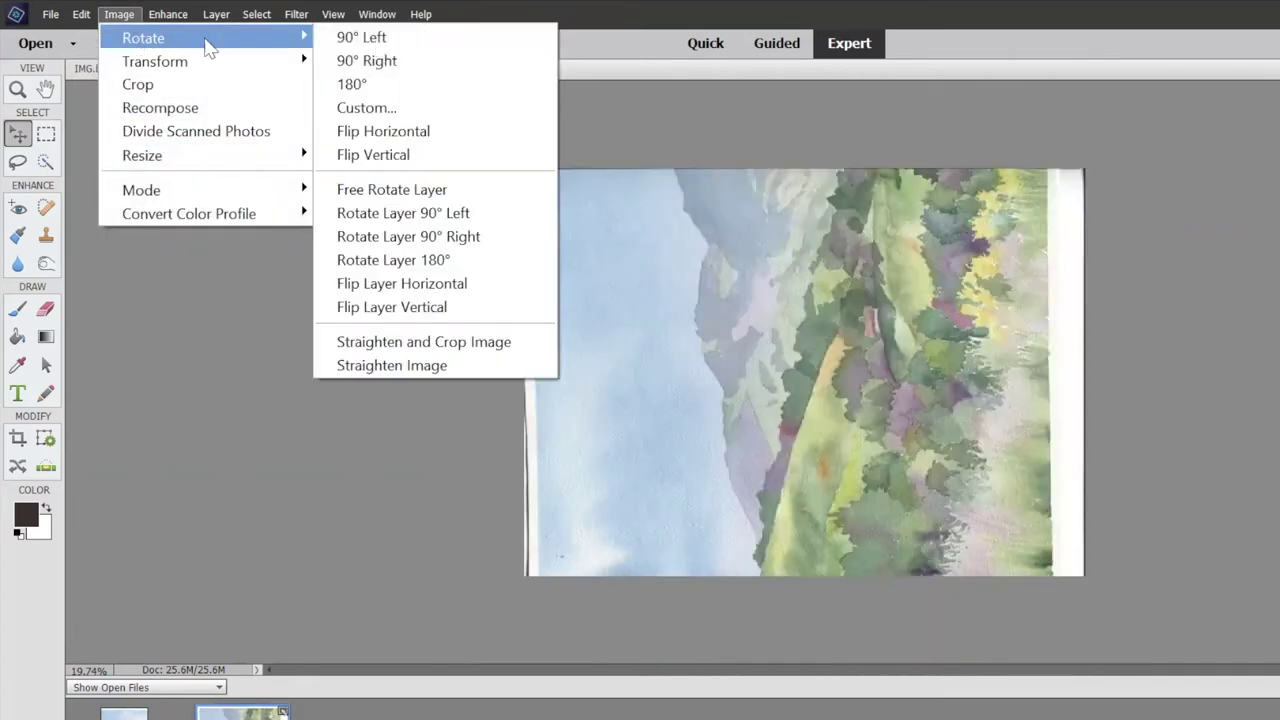
pyautogui.click(428, 62)
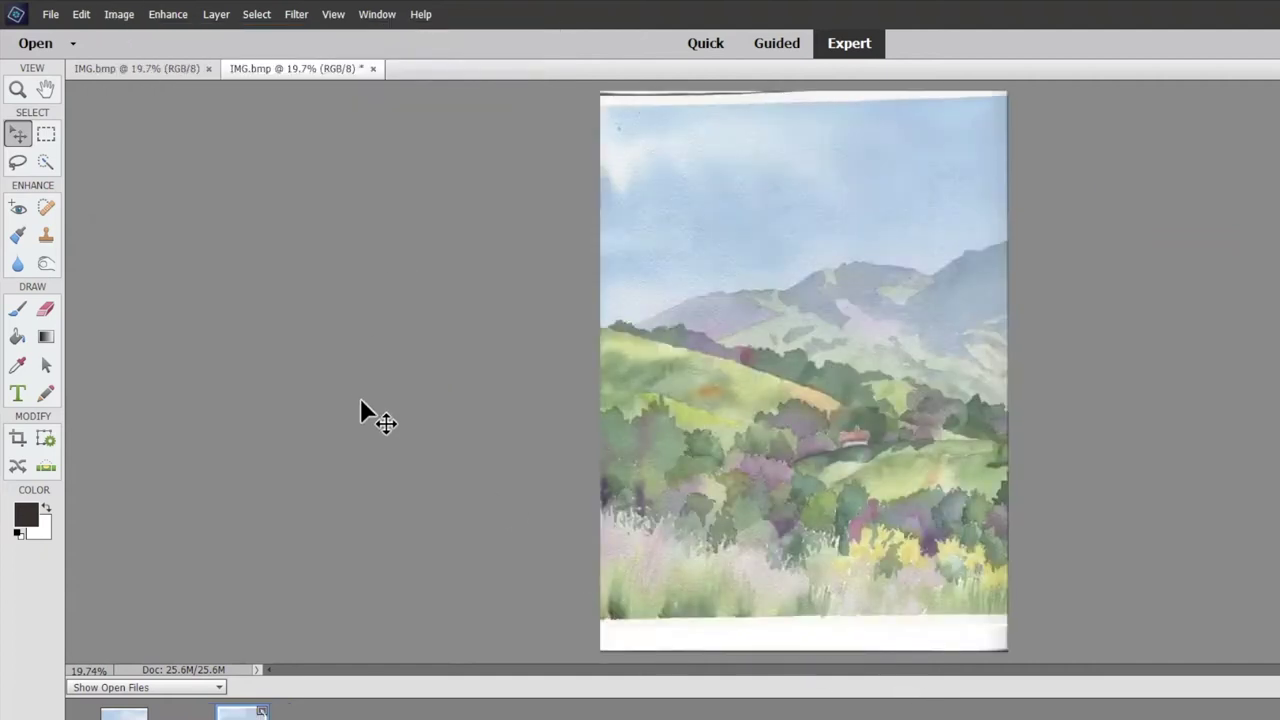
# - Straighten the scan with a 1° custom rotation to the right
pyautogui.click(125, 16)
pyautogui.moveTo(131, 38)
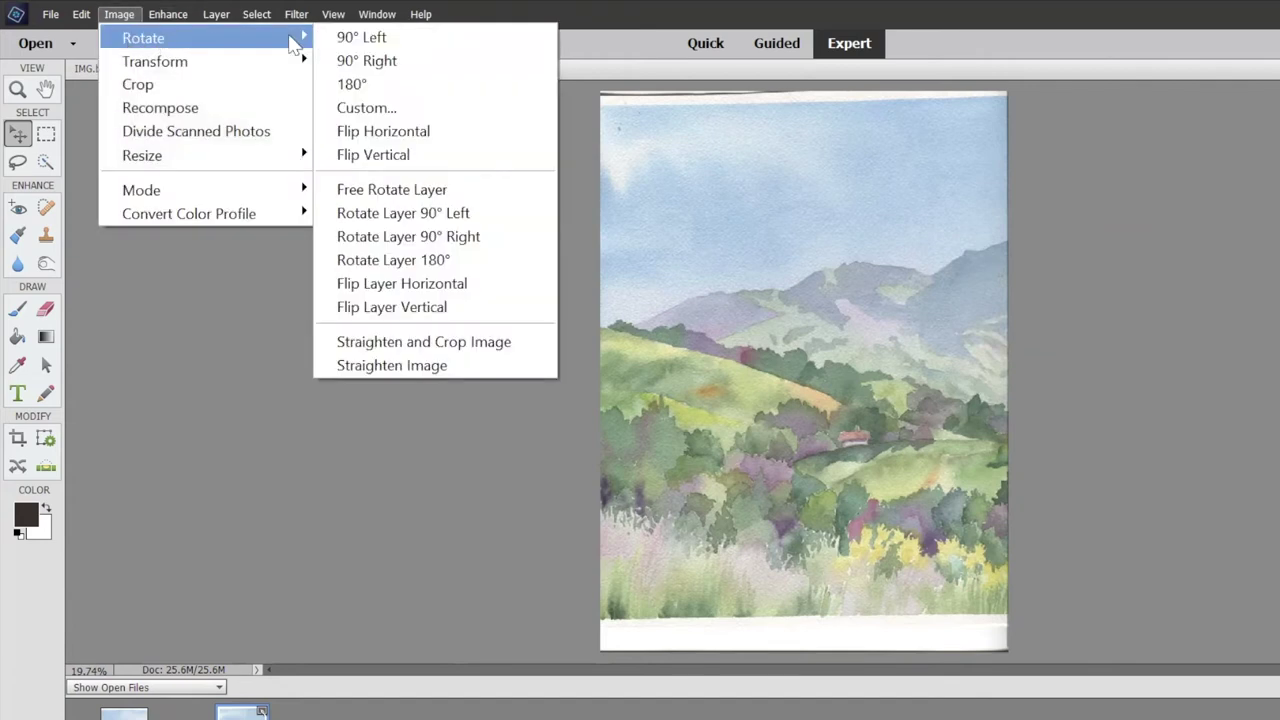
pyautogui.click(388, 108)
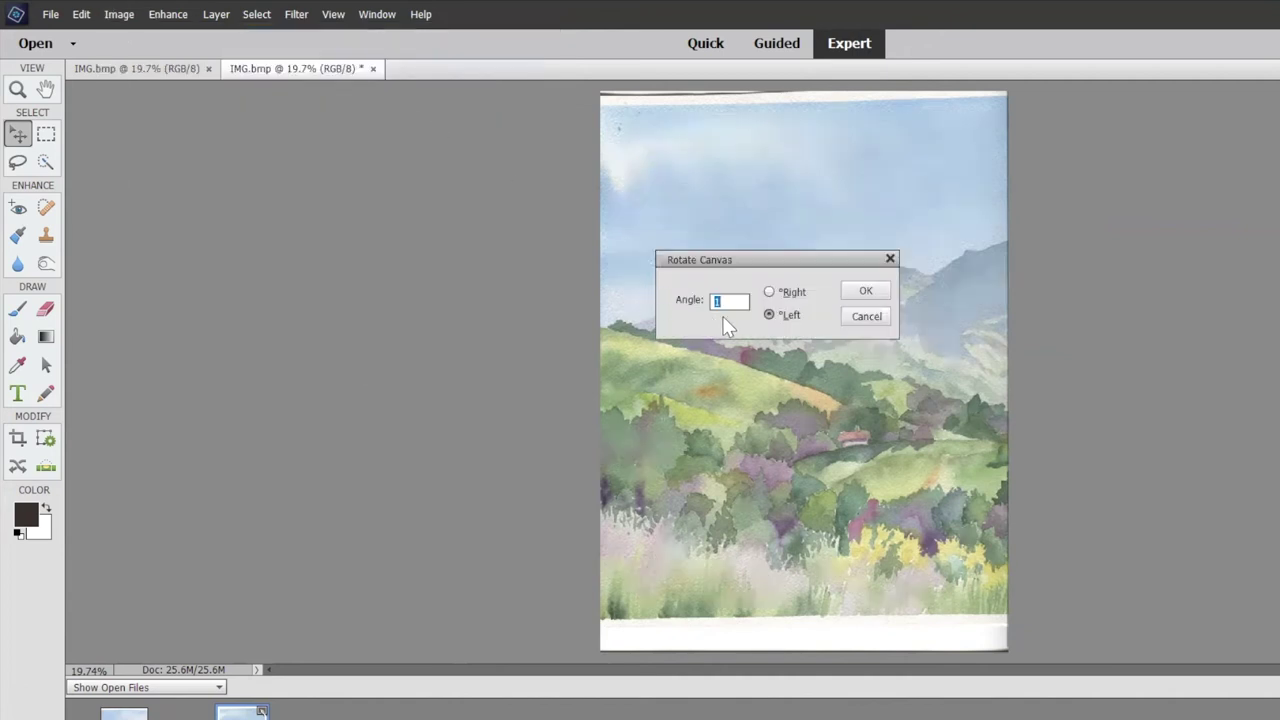
pyautogui.click(774, 291)
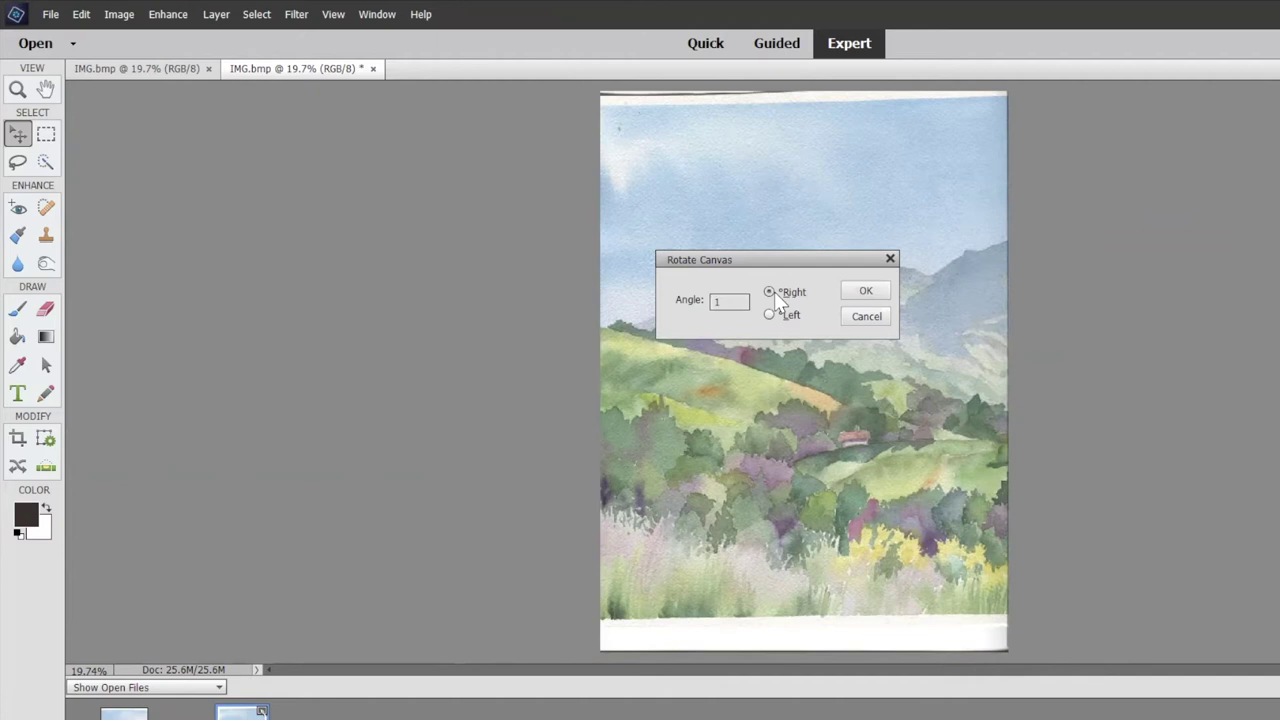
pyautogui.click(881, 290)
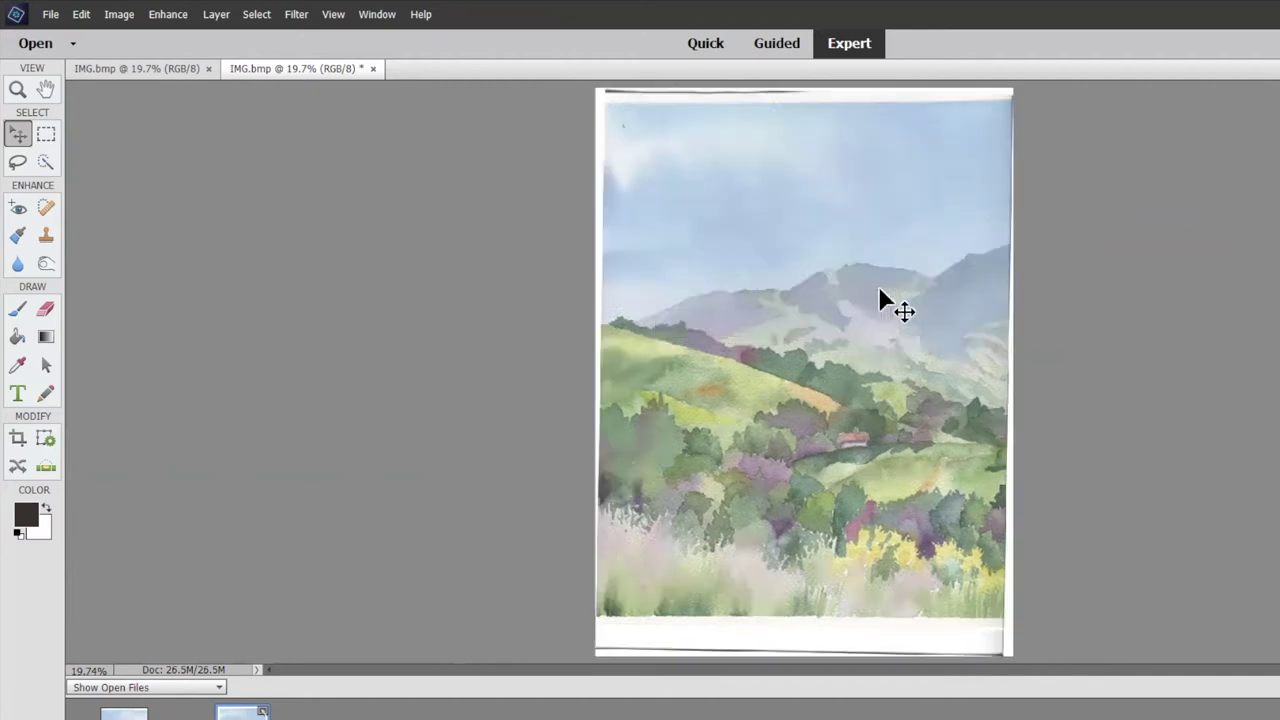
pyautogui.click(136, 66)
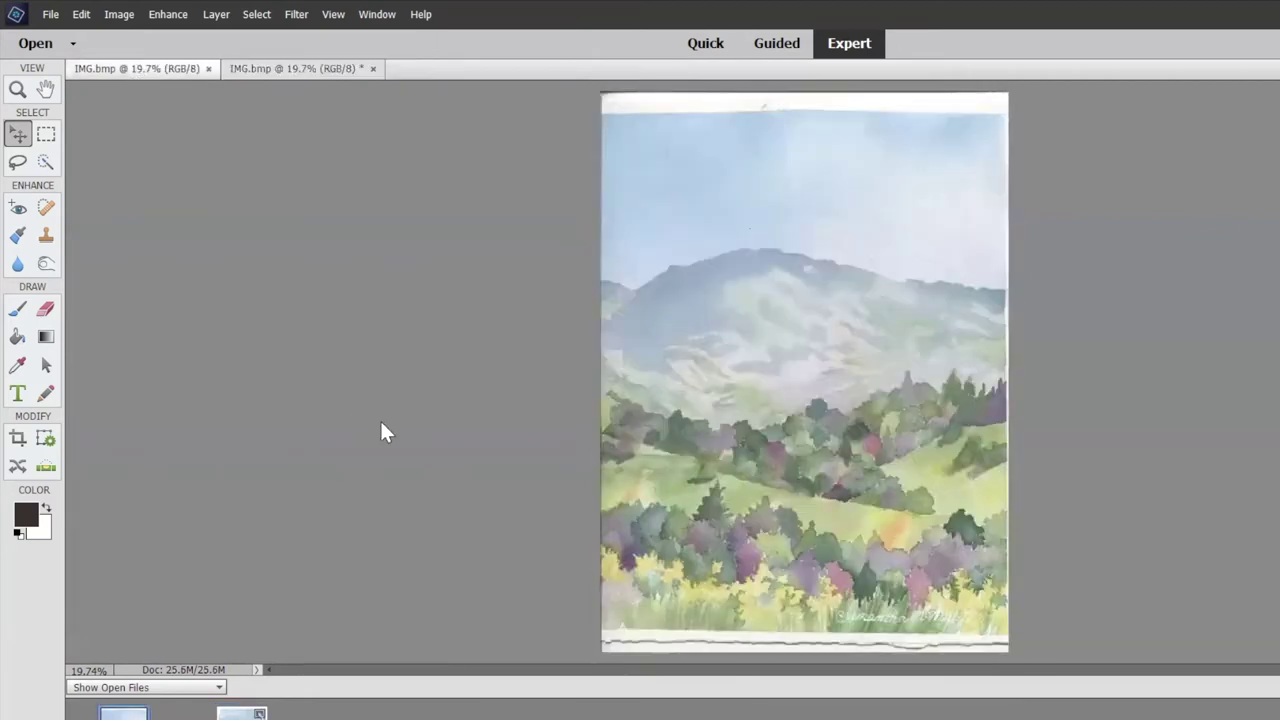
# - Widen the scan's canvas to 16 inches, anchored on the left so blank space extends right
pyautogui.click(249, 69)
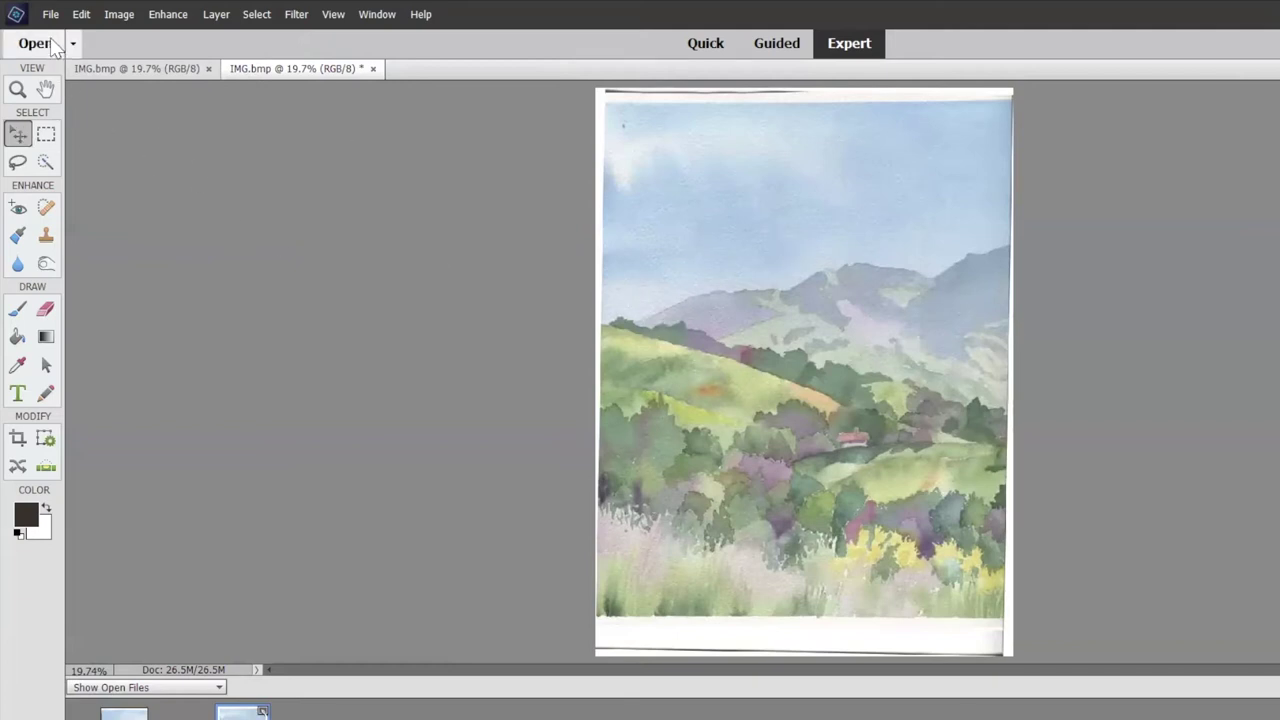
pyautogui.click(112, 17)
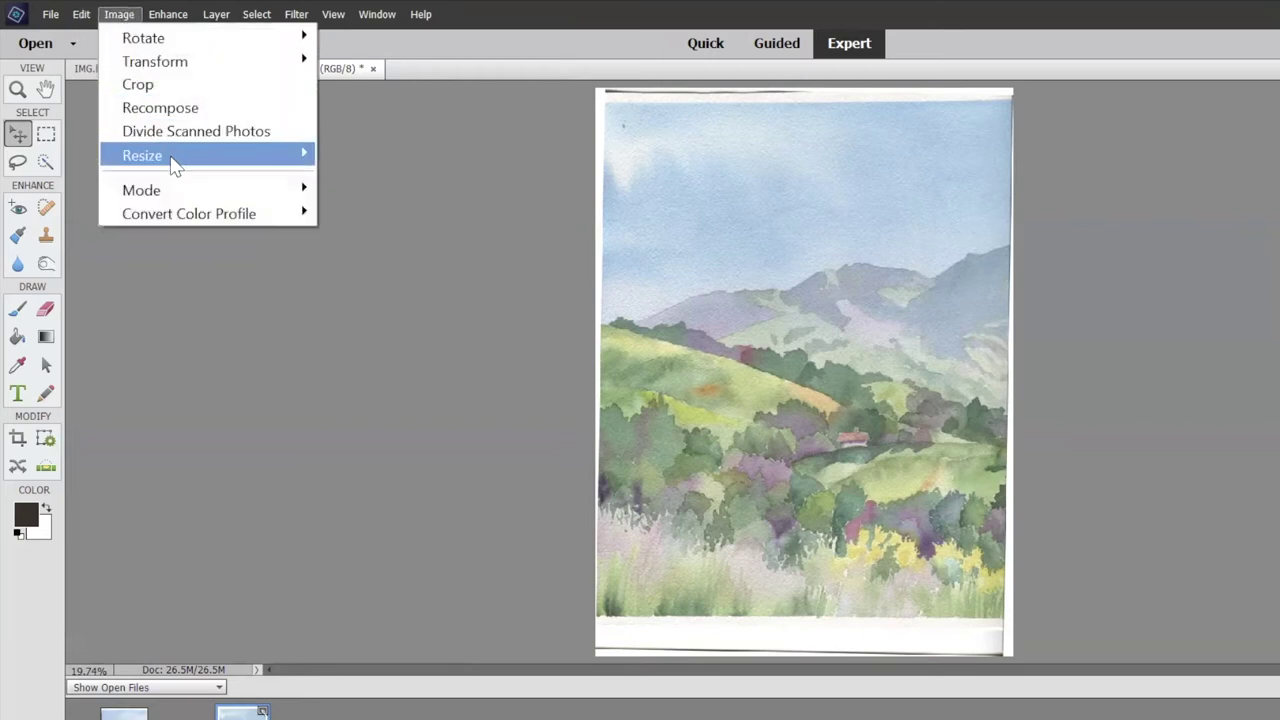
pyautogui.moveTo(172, 165)
pyautogui.click(385, 188)
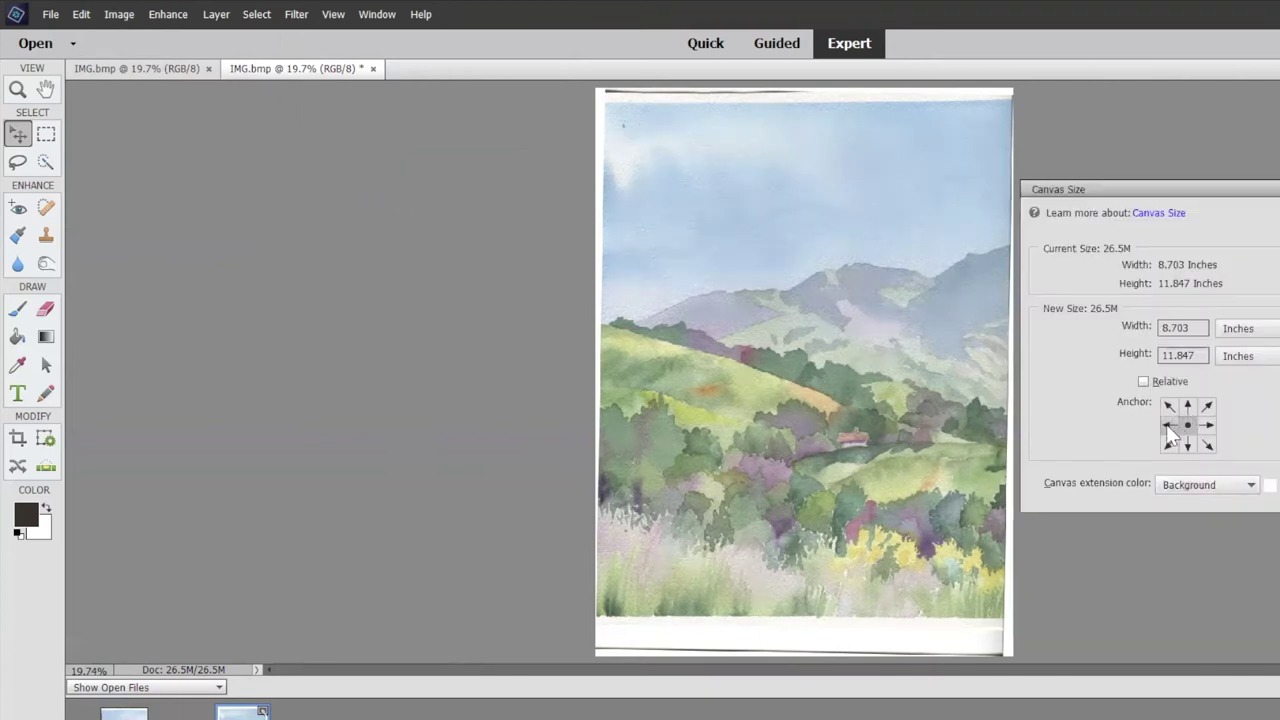
pyautogui.click(1166, 424)
pyautogui.doubleClick(1199, 327)
pyautogui.write('16')
pyautogui.press('Return')
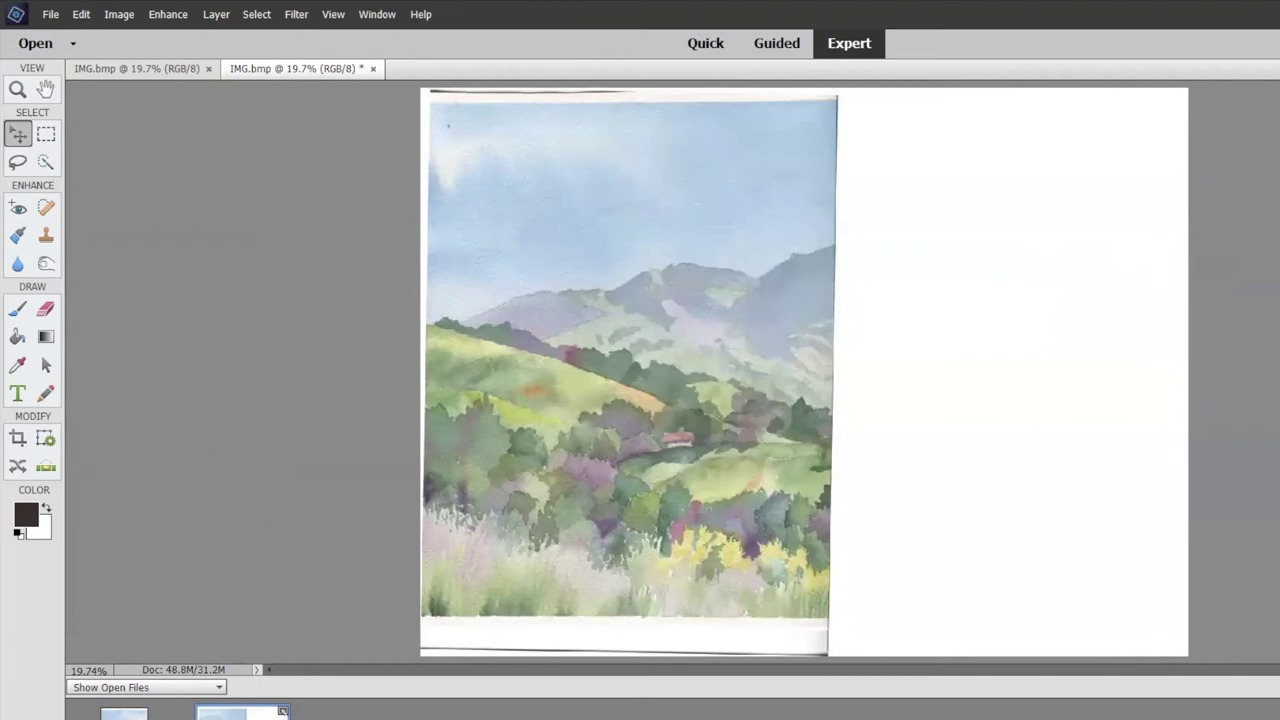
# - Marquee-select the painted area of the right-half scan and copy it
pyautogui.click(123, 713)
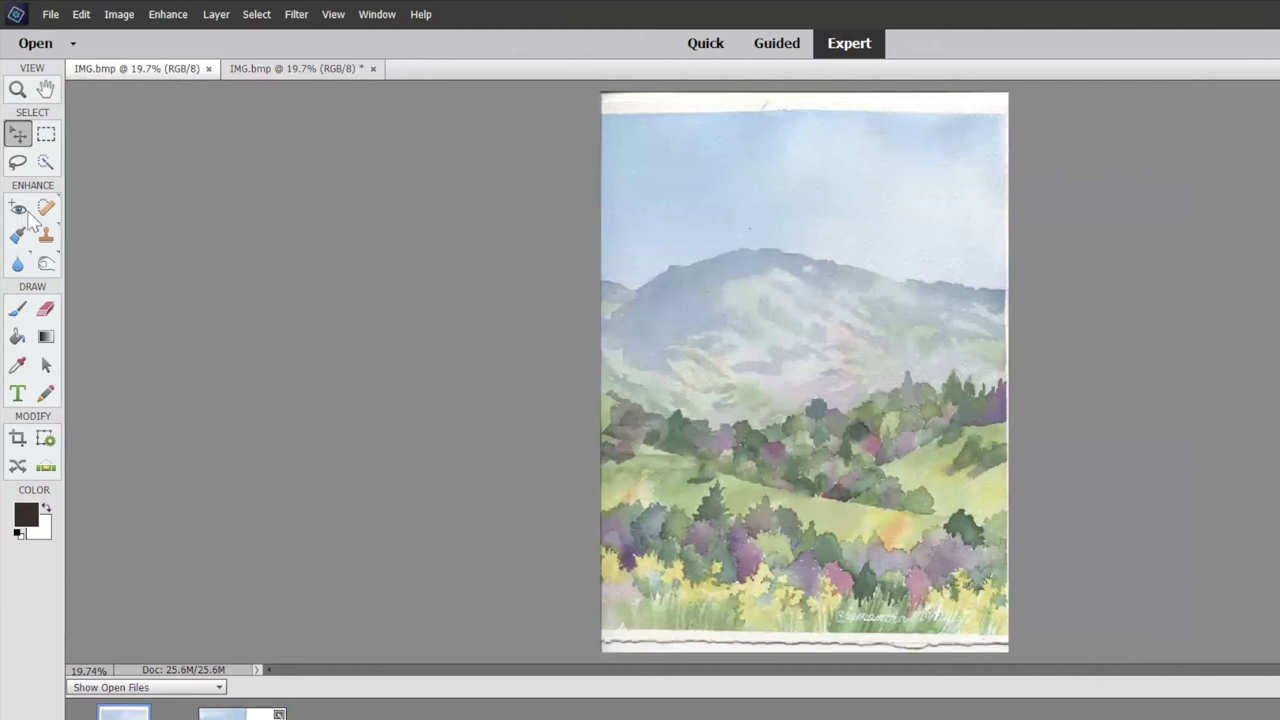
pyautogui.click(46, 137)
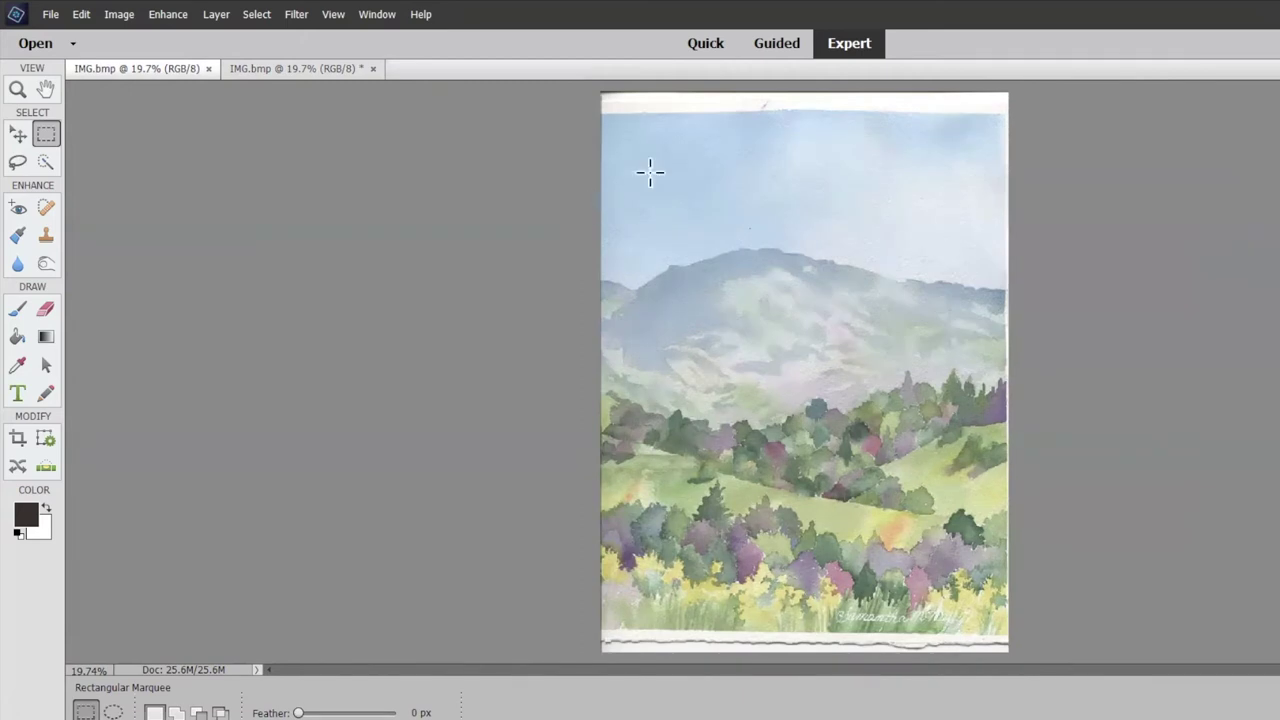
pyautogui.click(264, 68)
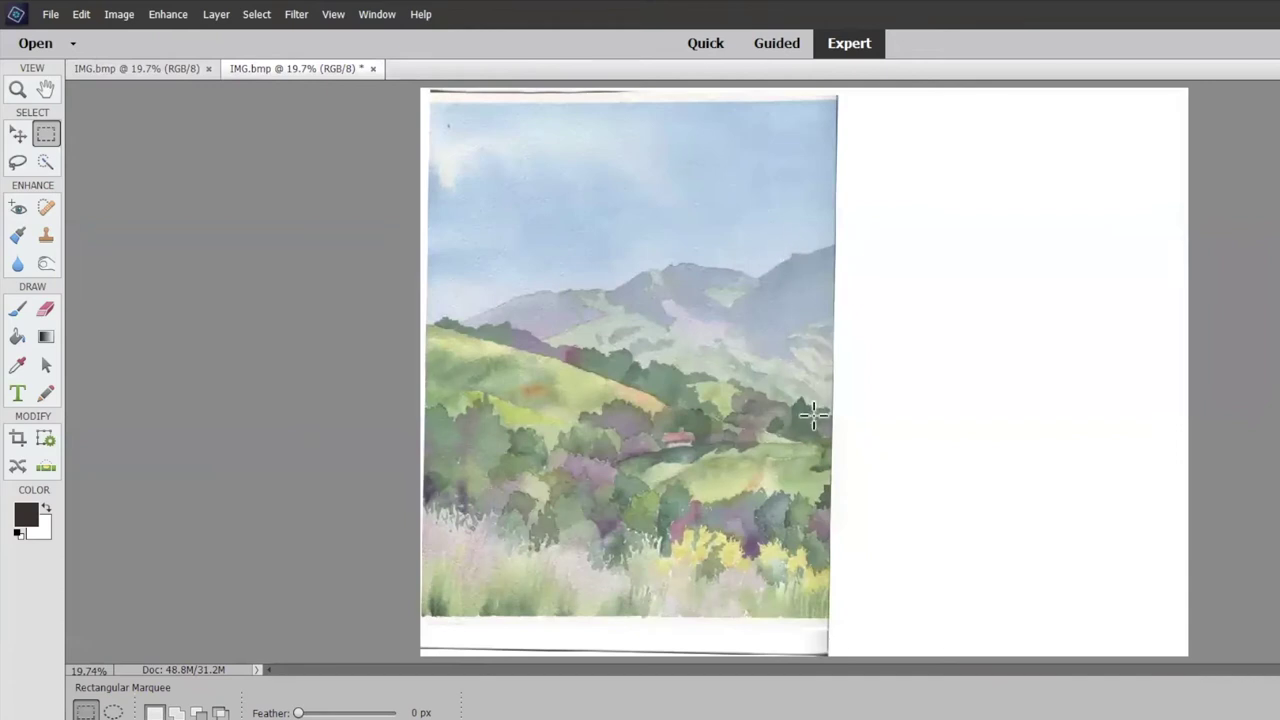
pyautogui.click(126, 68)
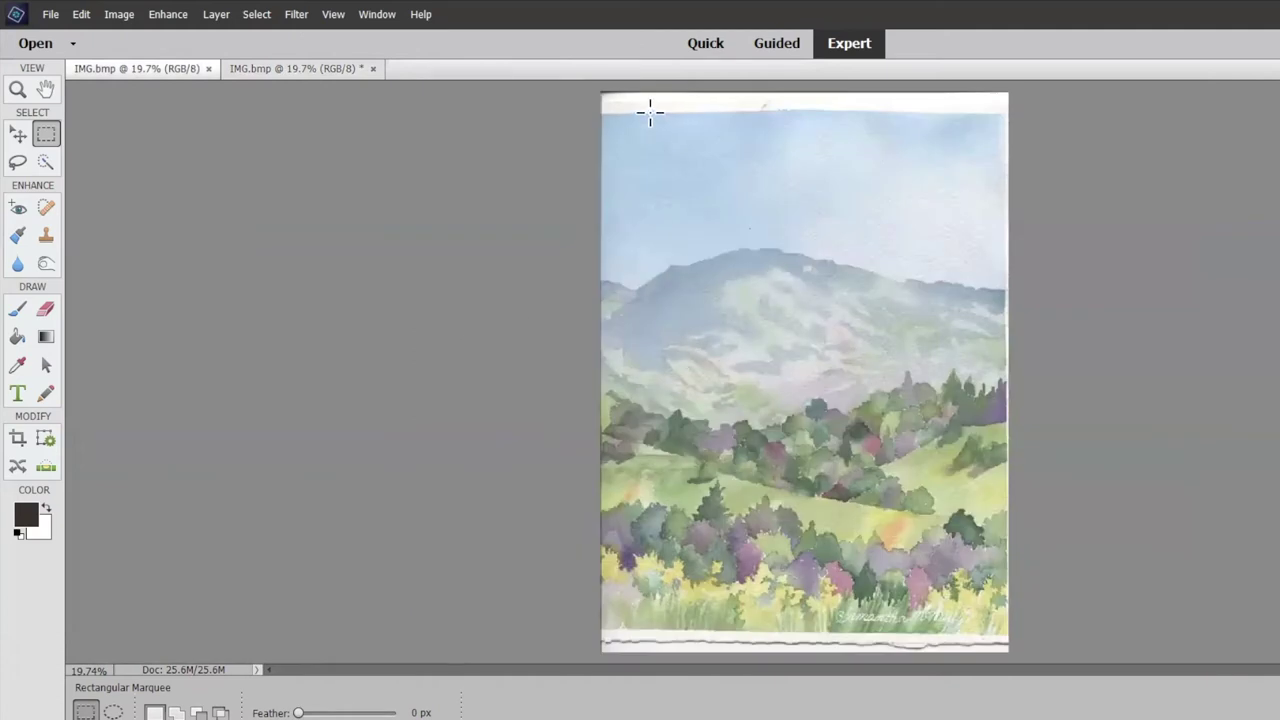
pyautogui.moveTo(652, 112); pyautogui.dragTo(1013, 635)
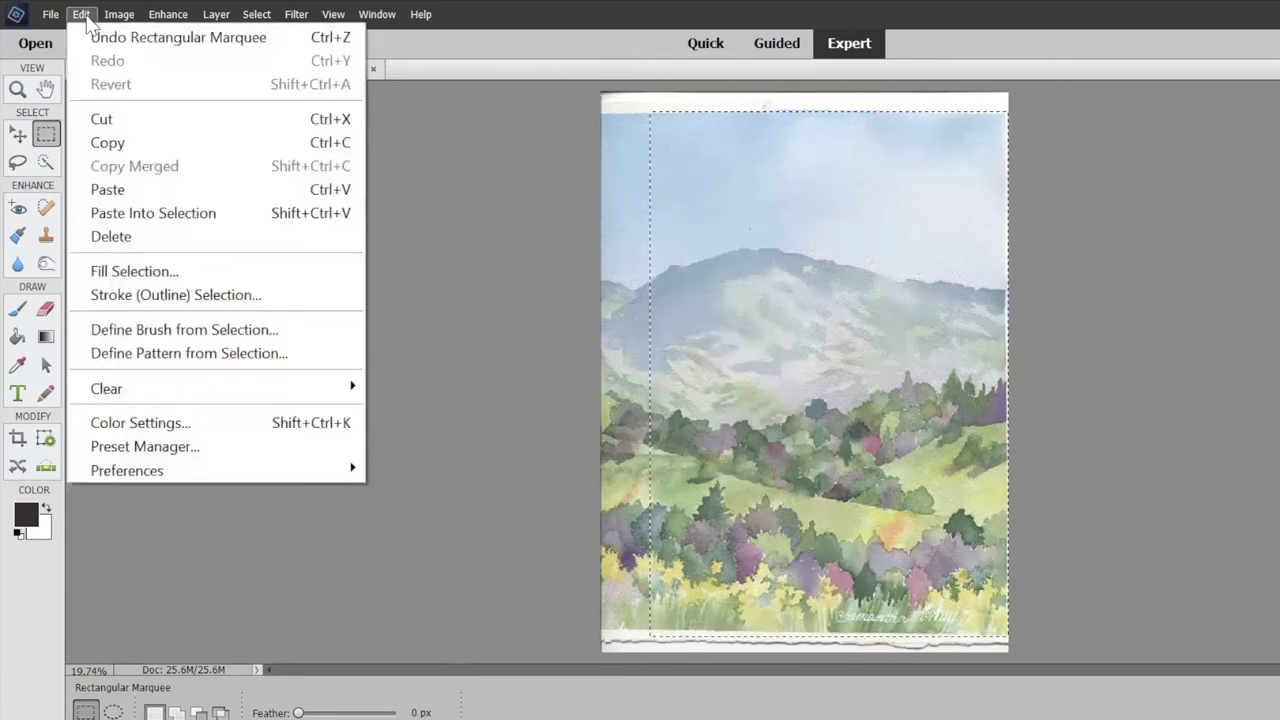
pyautogui.click(82, 14)
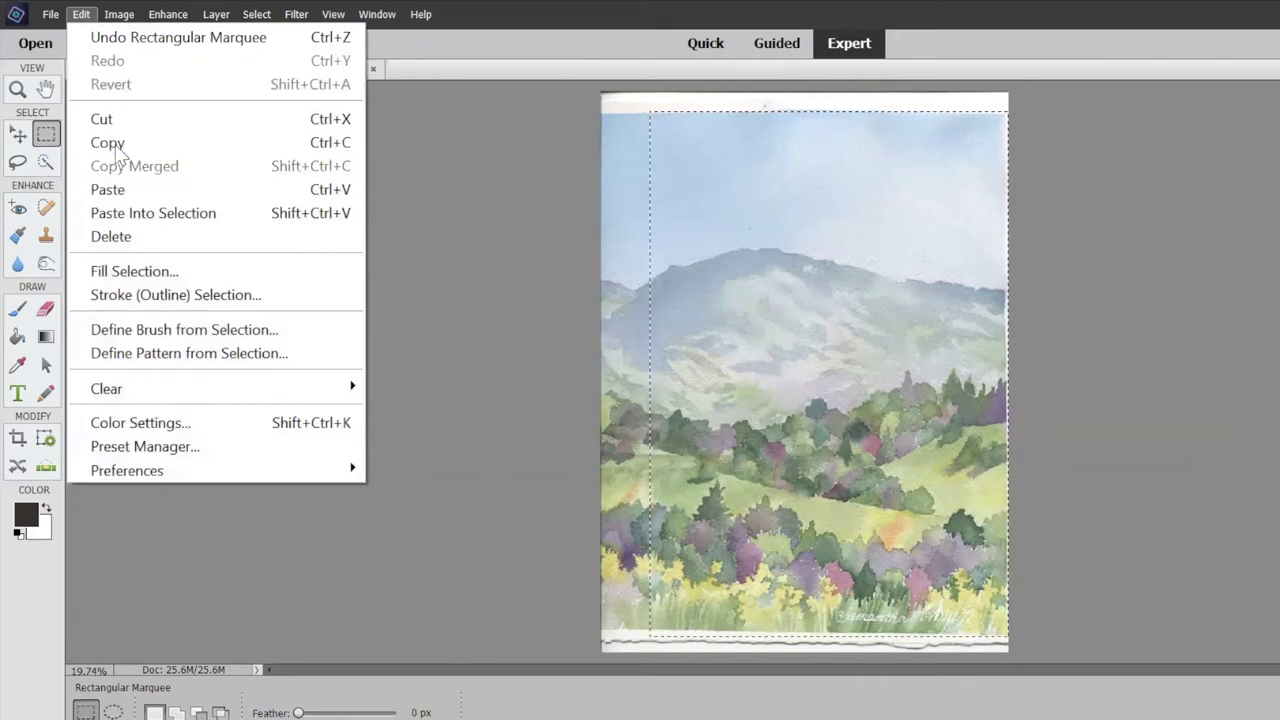
pyautogui.click(114, 143)
pyautogui.click(261, 68)
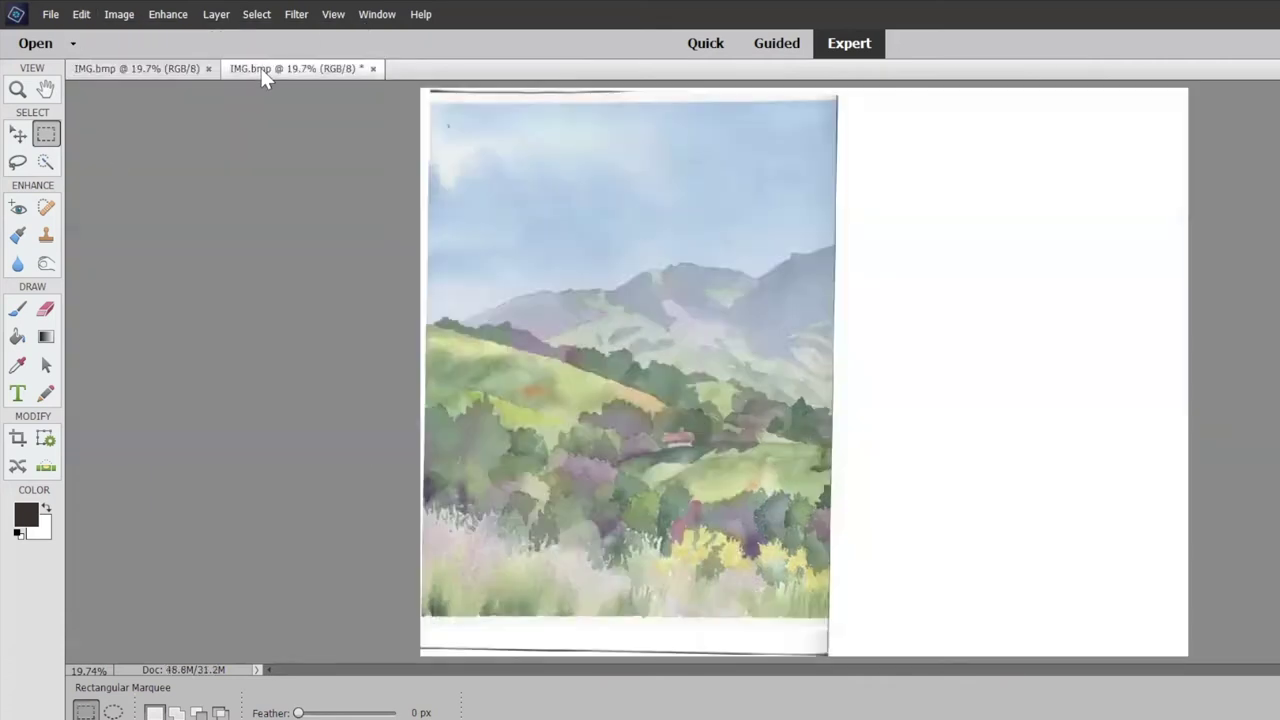
# - Paste the right half as Layer 1 and drag it beside the left half
pyautogui.click(84, 15)
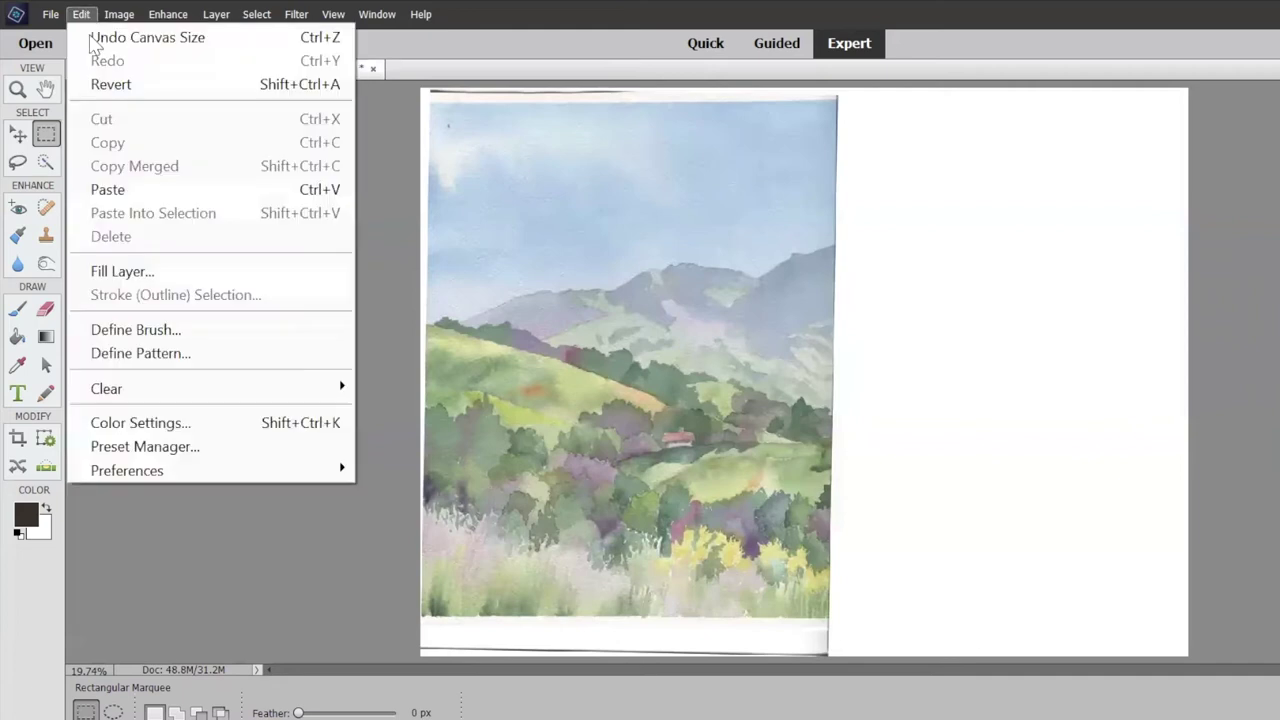
pyautogui.click(133, 190)
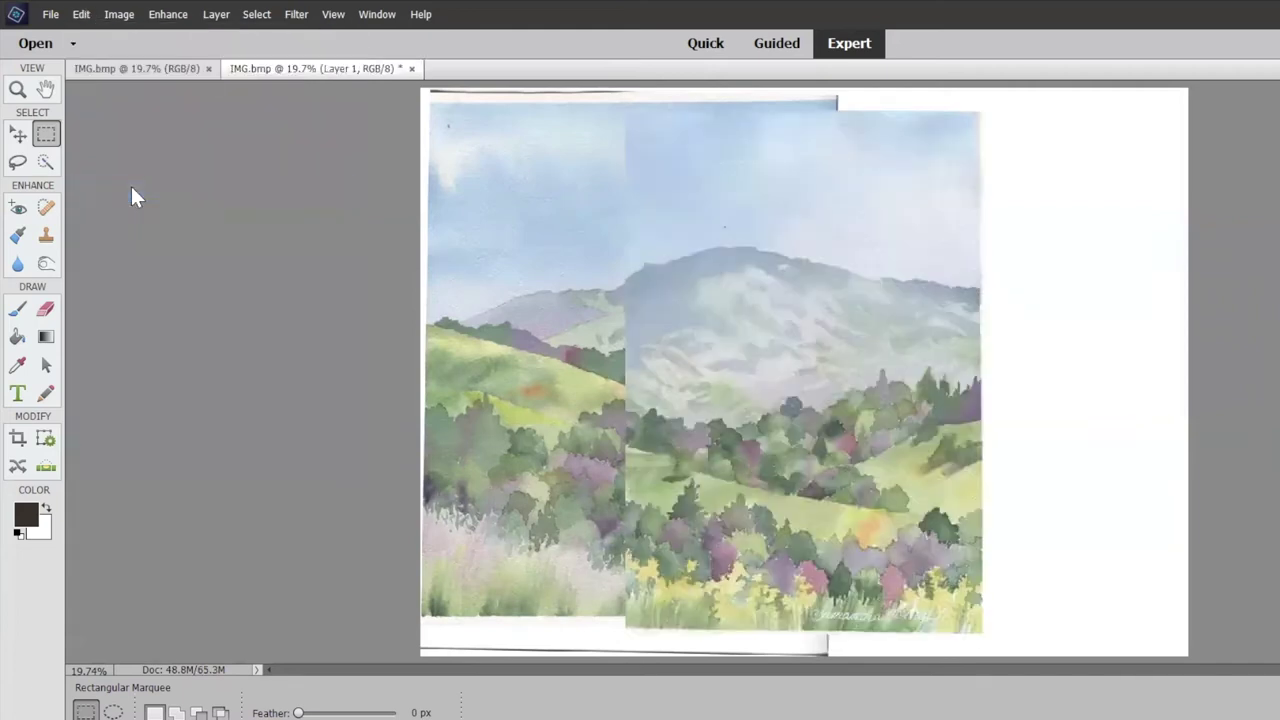
pyautogui.click(16, 137)
pyautogui.moveTo(722, 307)
pyautogui.mouseDown()
pyautogui.moveTo(791, 317)
pyautogui.moveTo(731, 297)
pyautogui.moveTo(777, 266)
pyautogui.moveTo(824, 320)
pyautogui.moveTo(892, 297)
pyautogui.moveTo(881, 295)
pyautogui.moveTo(933, 295)
pyautogui.moveTo(867, 297)
pyautogui.mouseUp()
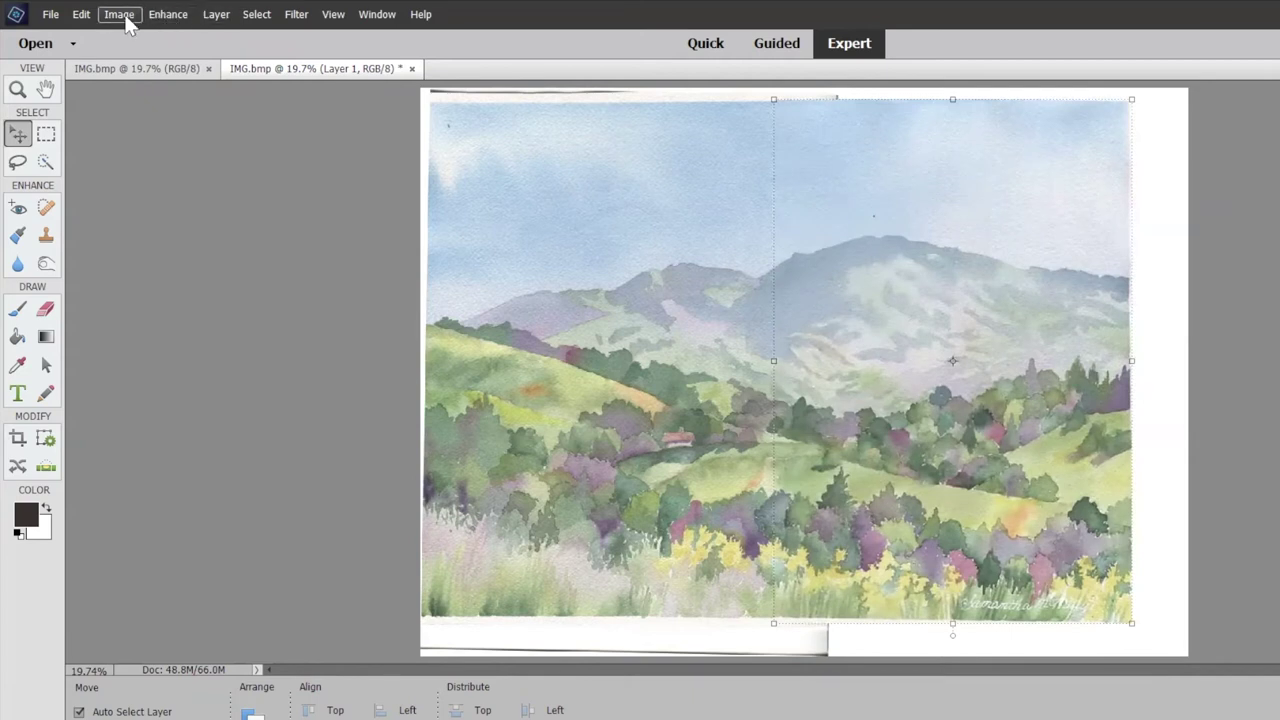
# - At 100% zoom, nudge Layer 1 until the seam through sky, trees and fields matches
pyautogui.press('Down')
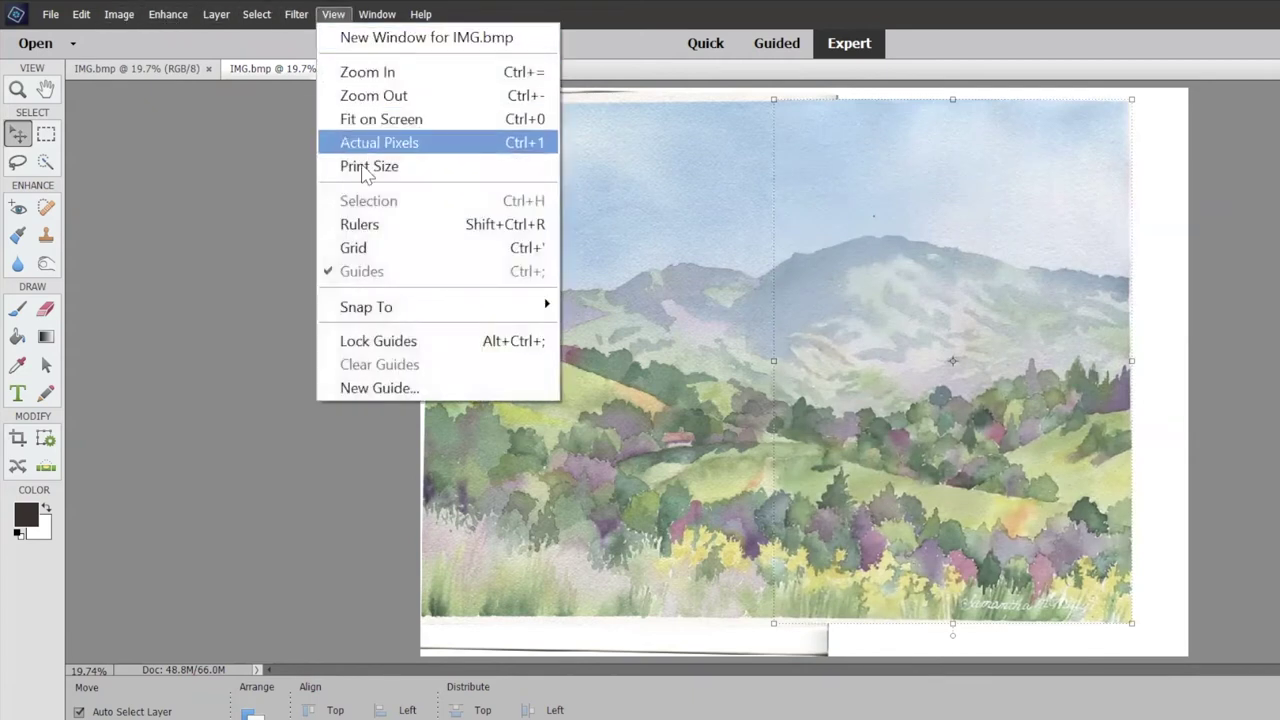
pyautogui.click(365, 145)
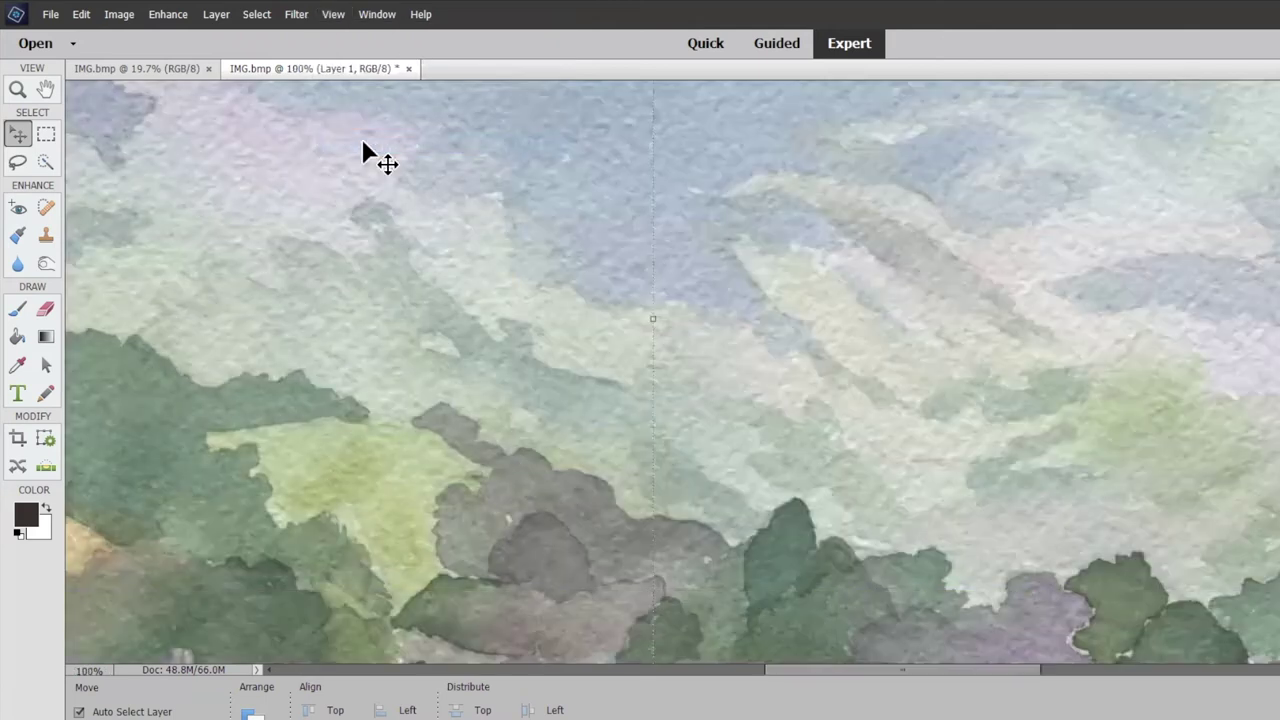
pyautogui.scroll(2, 478, 537)
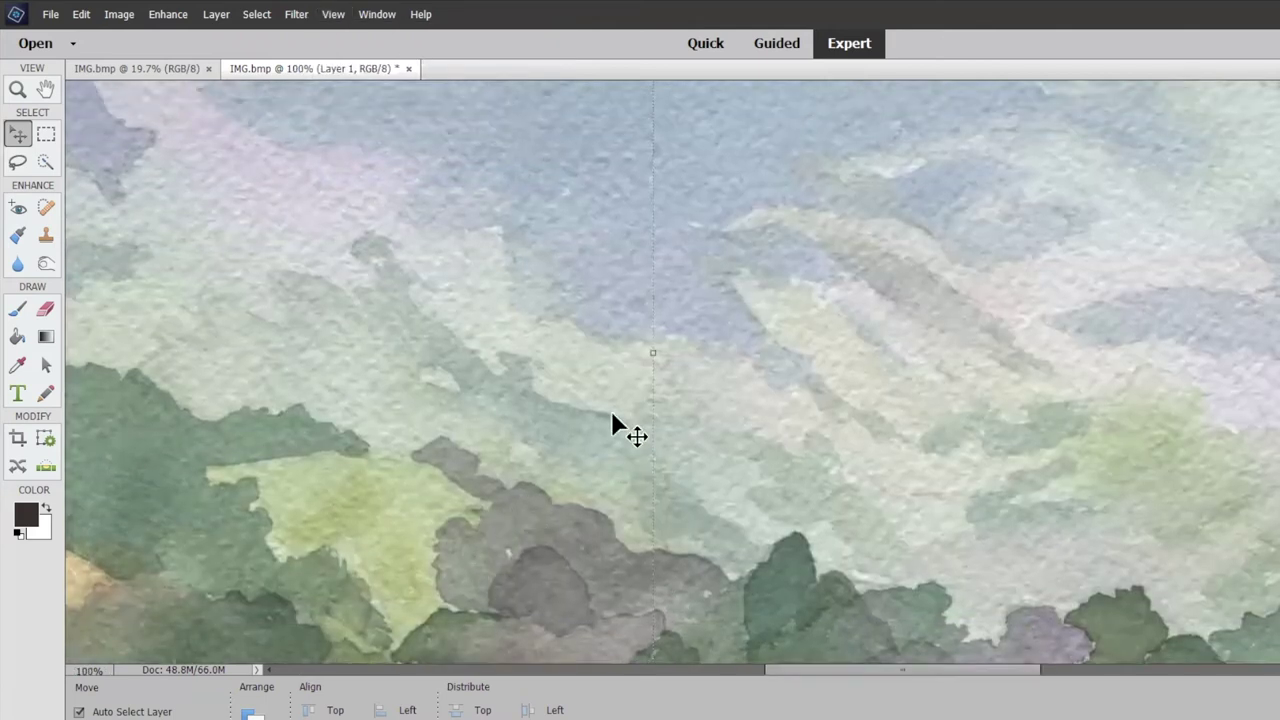
pyautogui.moveTo(707, 338)
pyautogui.mouseDown()
pyautogui.moveTo(728, 338)
pyautogui.moveTo(708, 337)
pyautogui.mouseUp()
pyautogui.scroll(10, 786, 410)
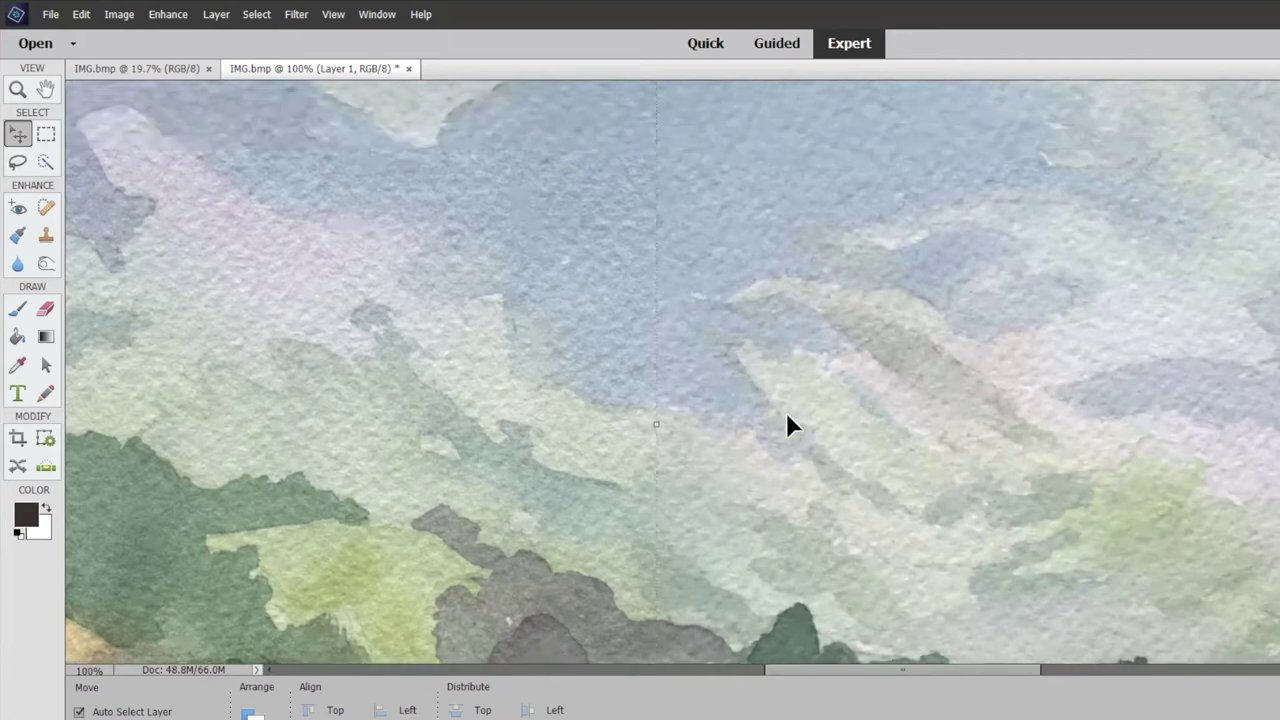
pyautogui.click(770, 366)
pyautogui.scroll(2, 955, 338)
pyautogui.scroll(8, 1000, 345)
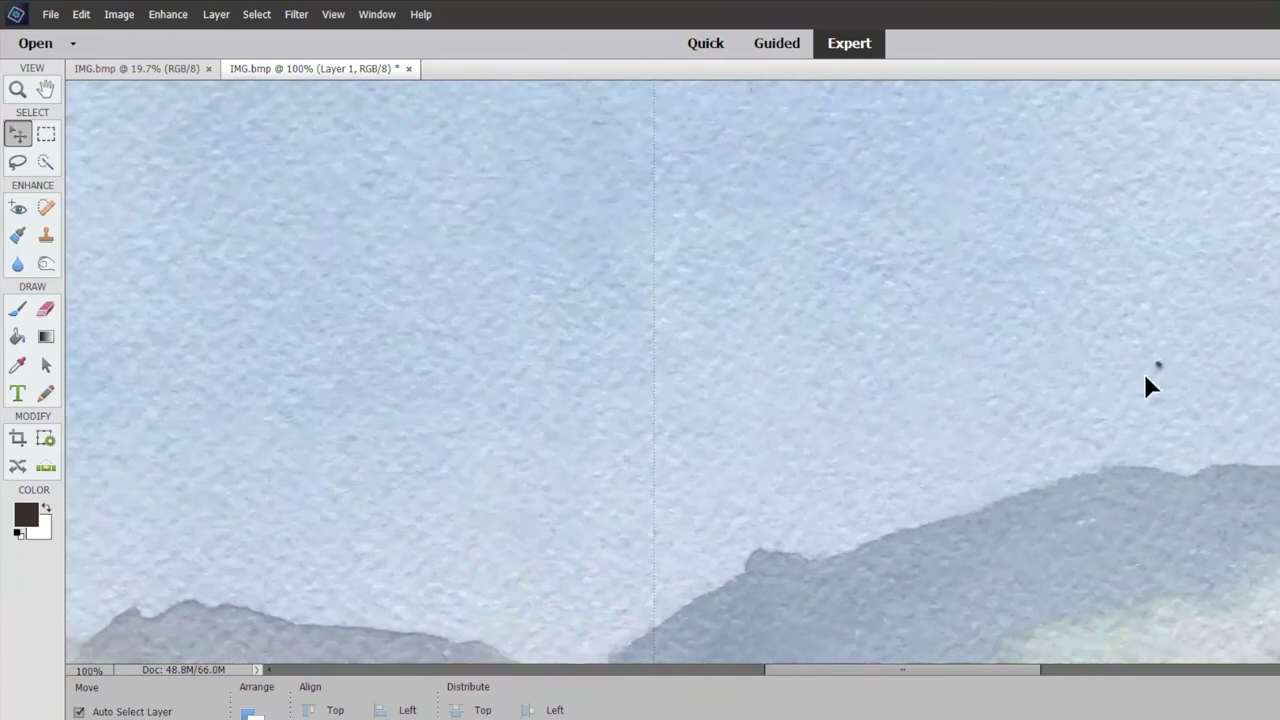
pyautogui.scroll(10, 990, 410)
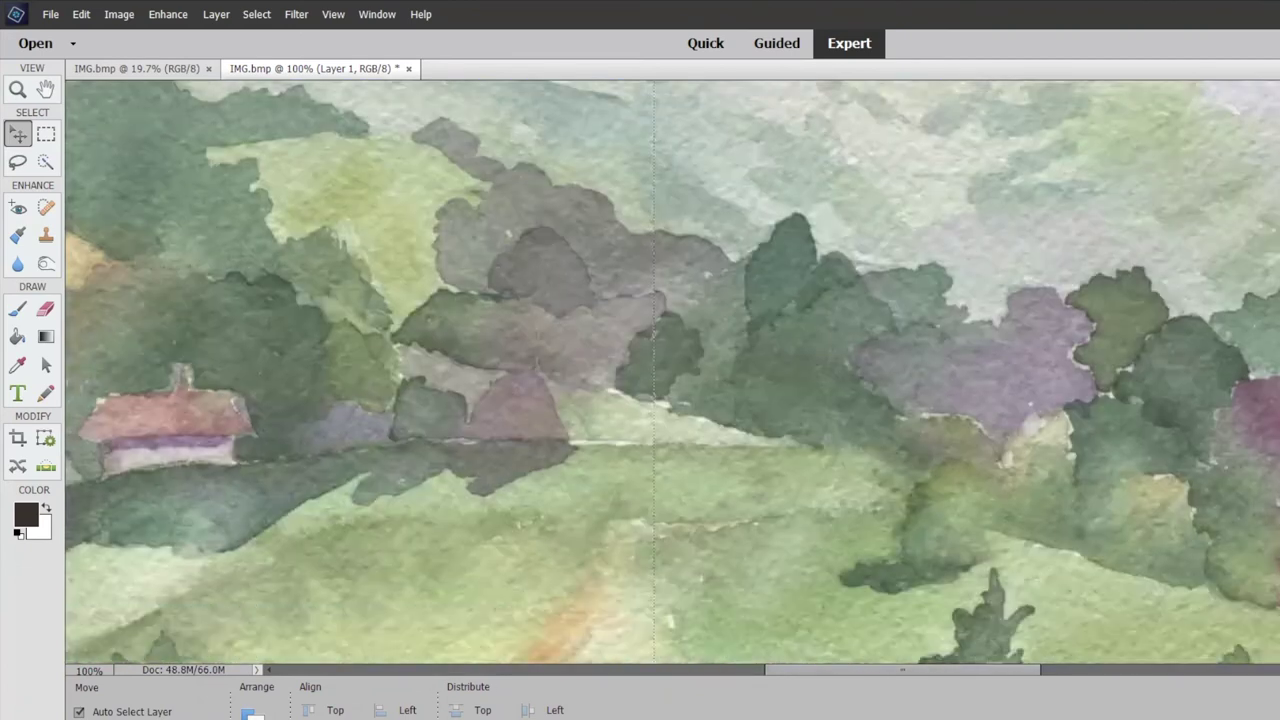
pyautogui.scroll(-15, 697, 497)
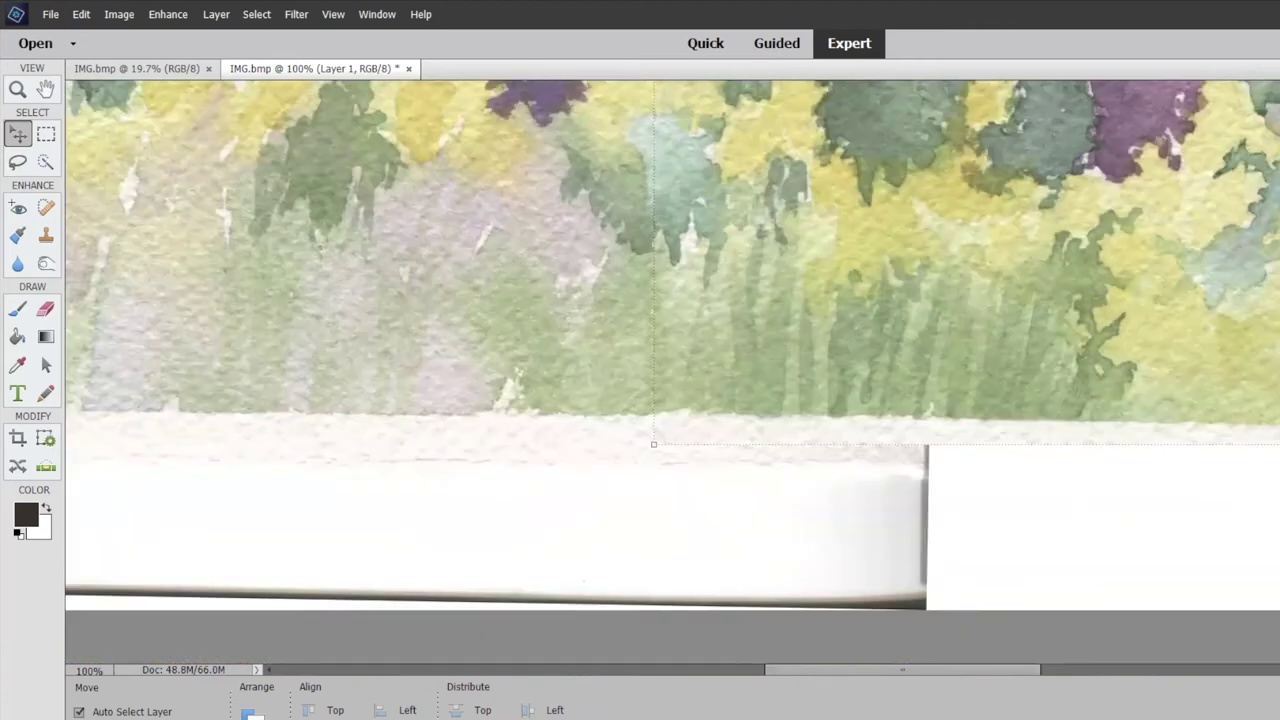
pyautogui.scroll(20, 672, 372)
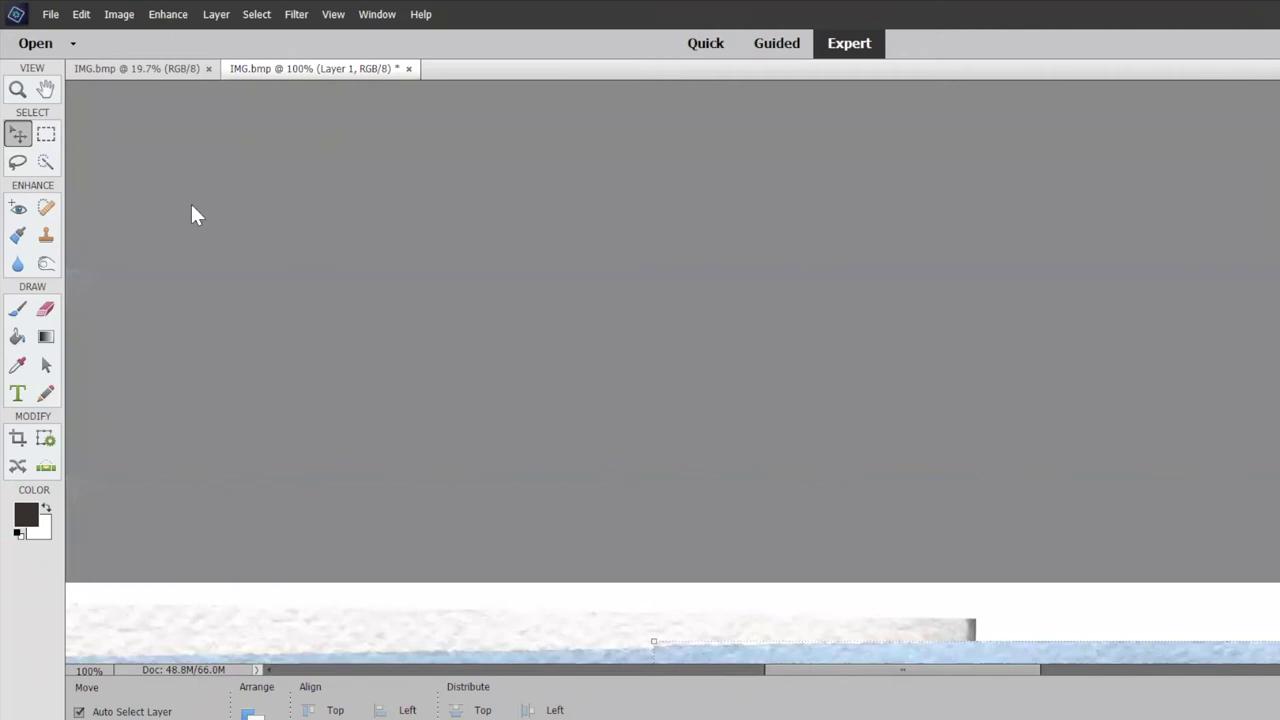
pyautogui.click(333, 14)
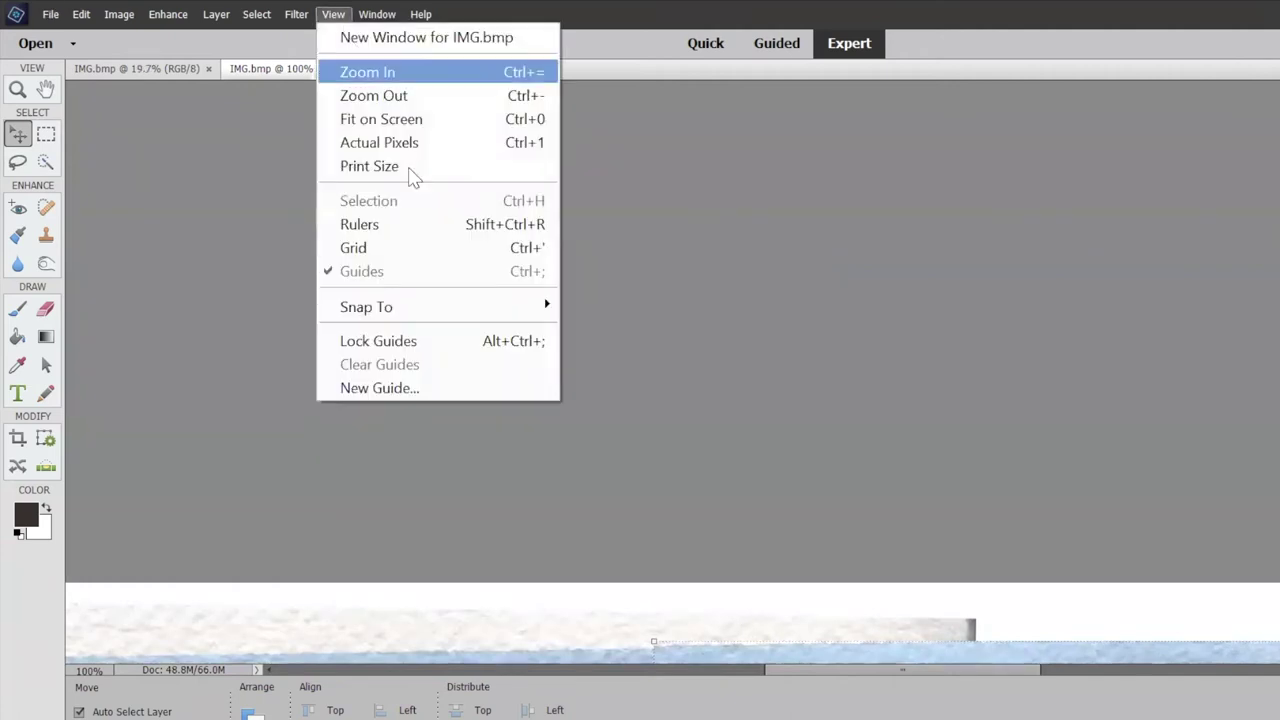
# - Flatten the image and crop it to a marquee around the painting, removing the white borders
pyautogui.click(383, 124)
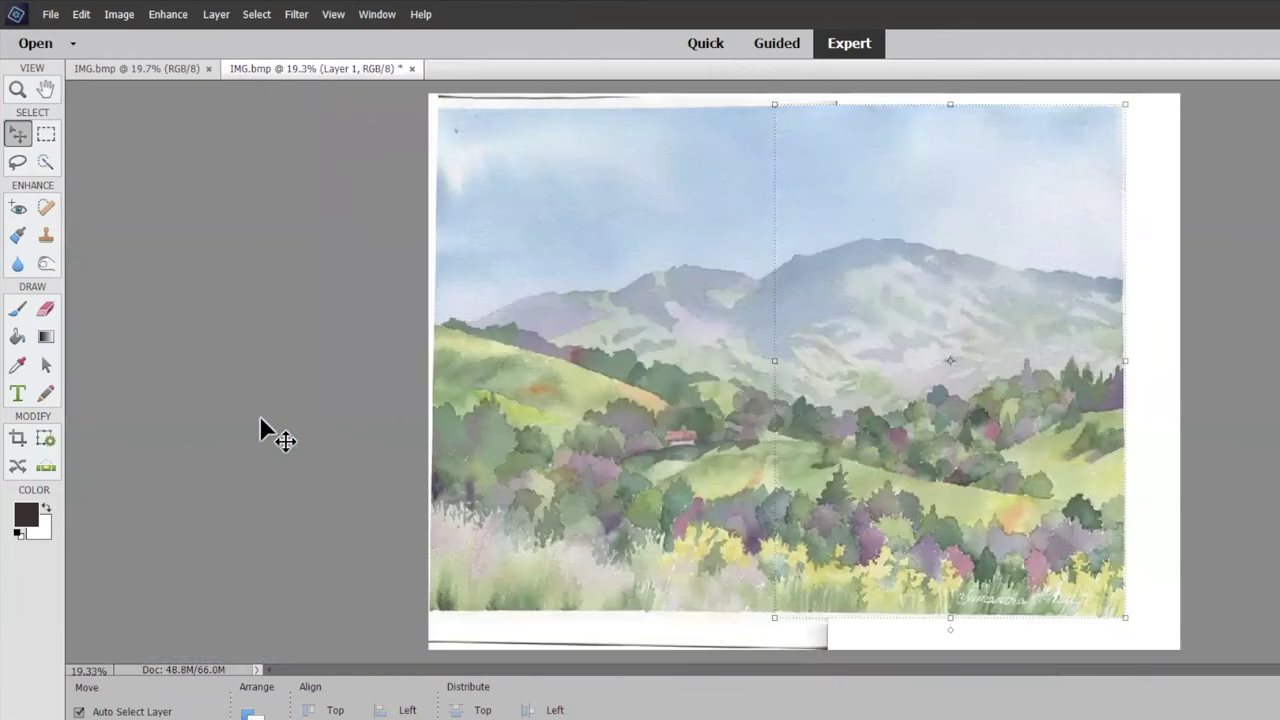
pyautogui.hotkey('ctrl', 'e')
pyautogui.click(46, 140)
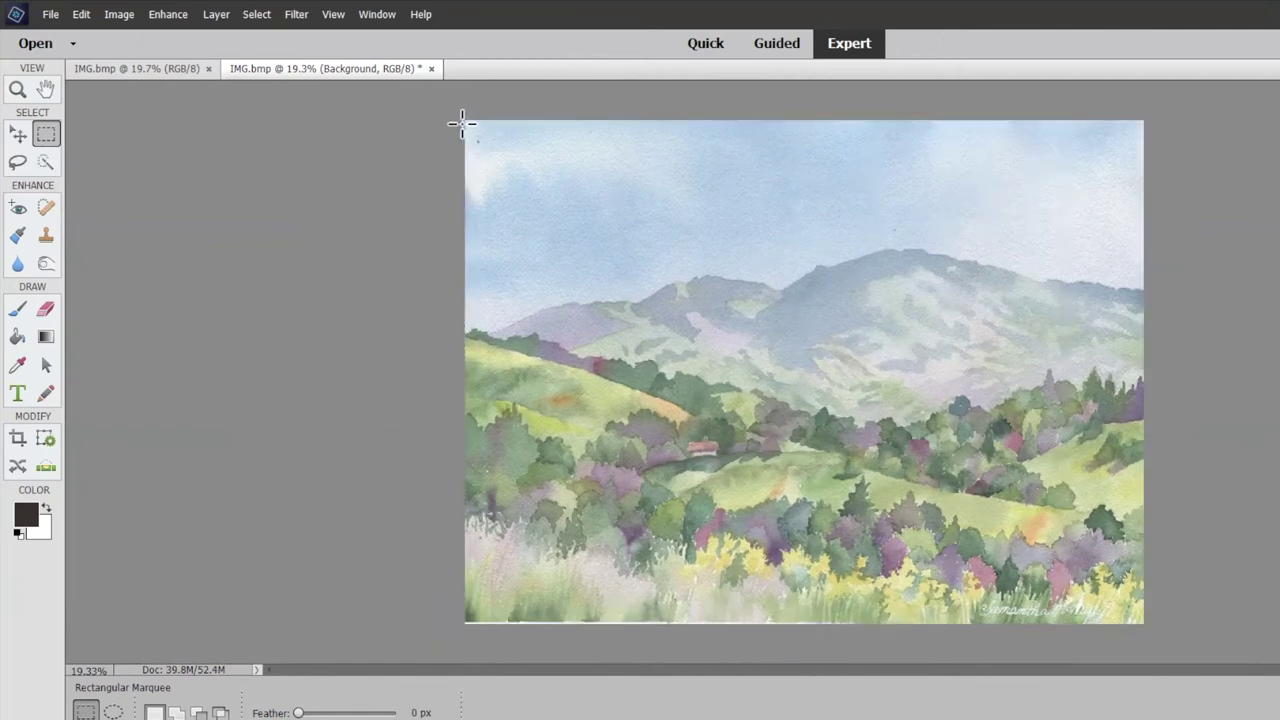
pyautogui.moveTo(461, 116)
pyautogui.mouseDown()
pyautogui.moveTo(619, 456)
pyautogui.moveTo(960, 650)
pyautogui.moveTo(1165, 640)
pyautogui.moveTo(1163, 620)
pyautogui.mouseUp()
pyautogui.click(134, 14)
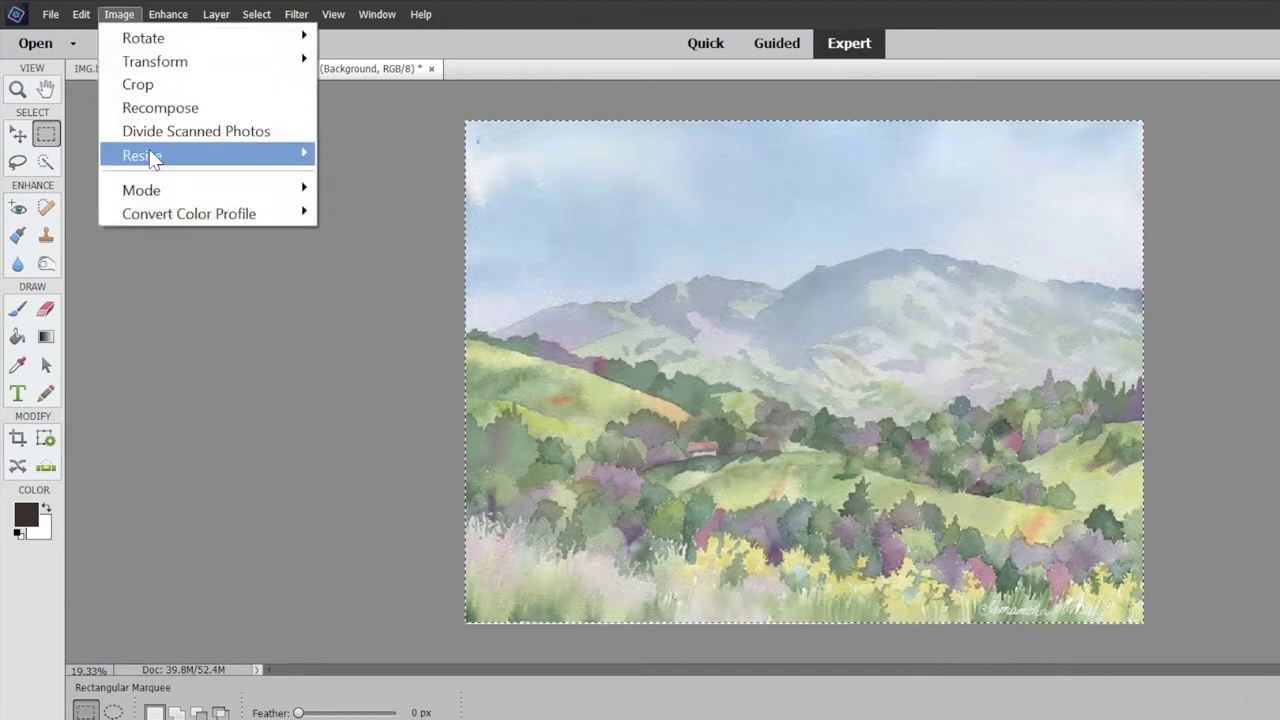
pyautogui.moveTo(151, 157)
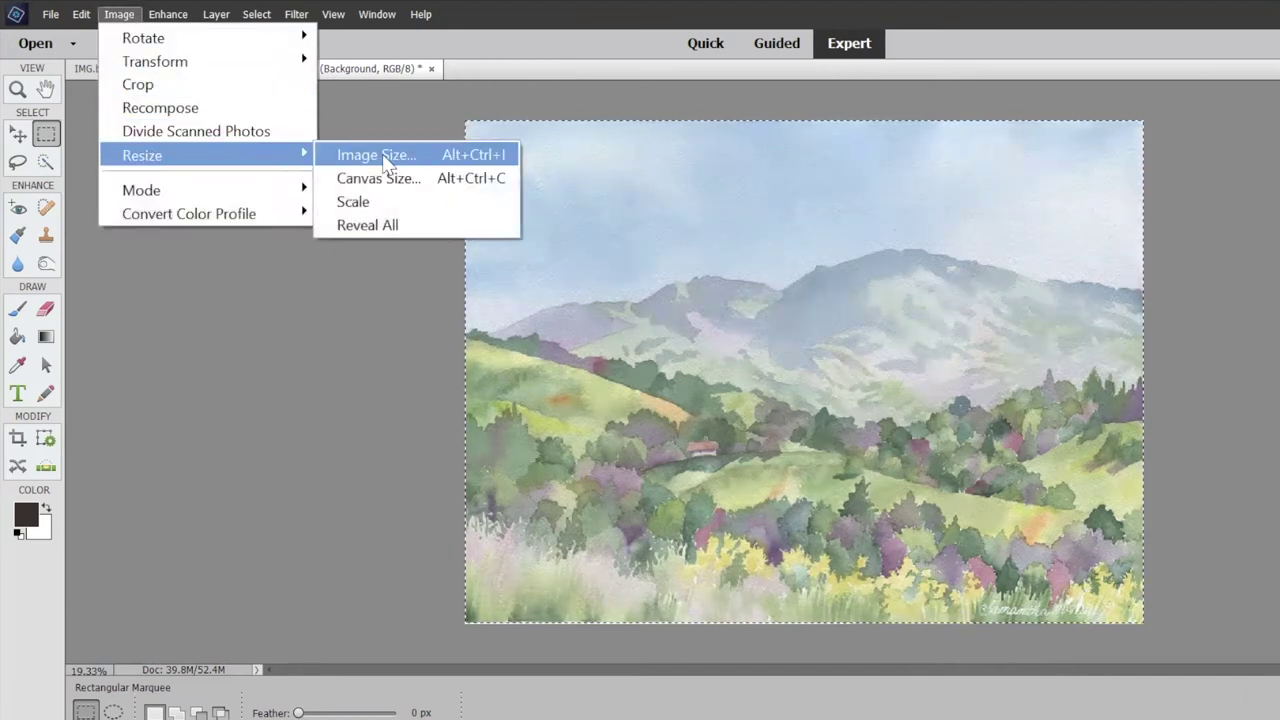
pyautogui.click(130, 84)
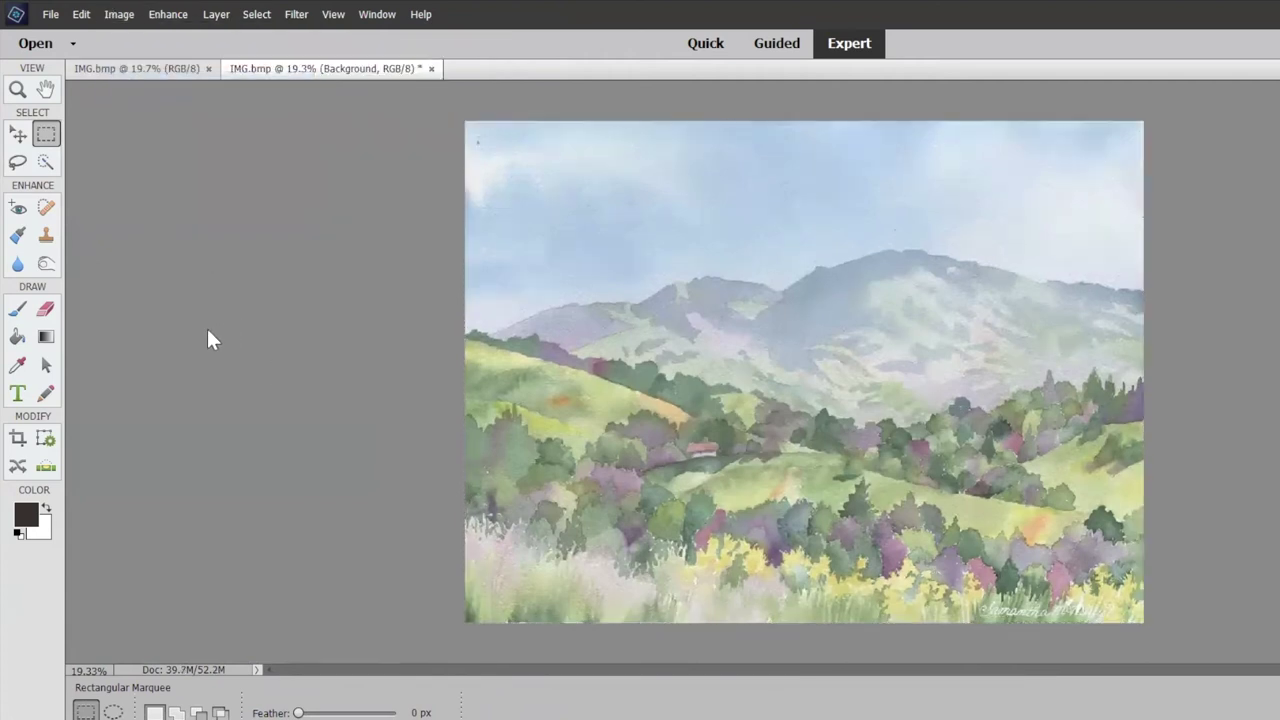
pyautogui.press('v')
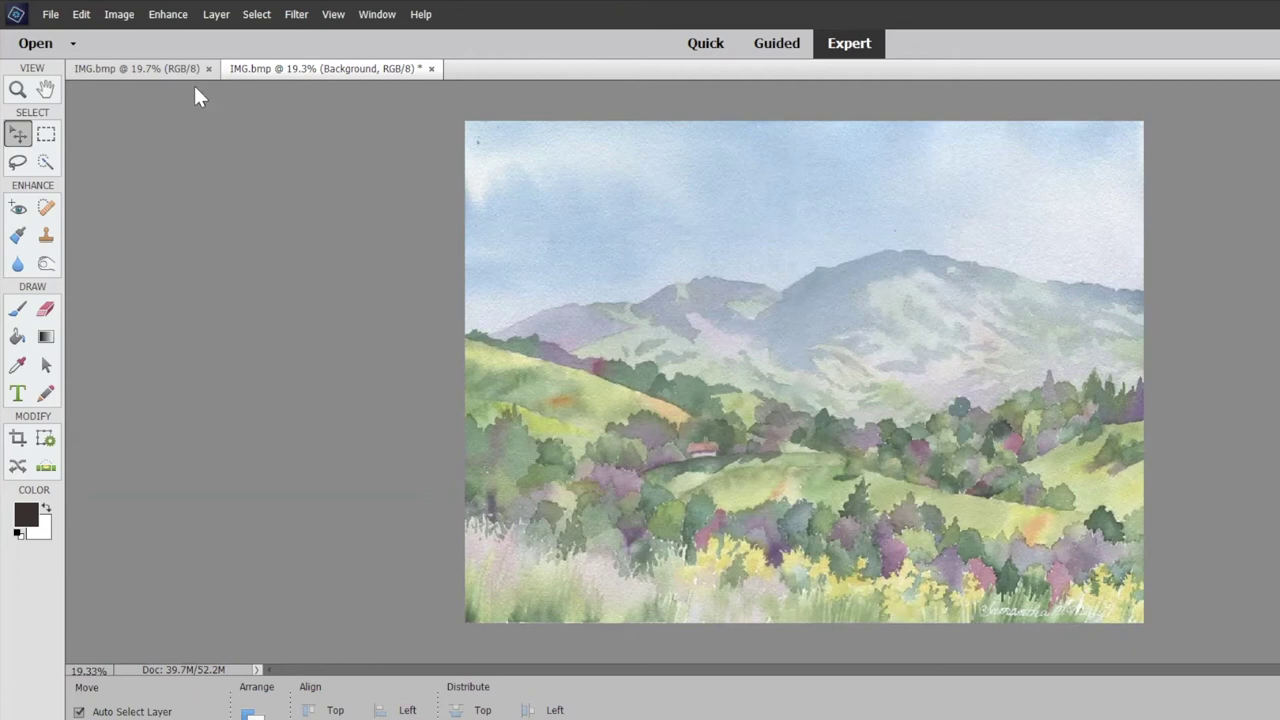
# - Apply Merge Visible to combine the stitched painting into one 39.7M layer
pyautogui.click(216, 14)
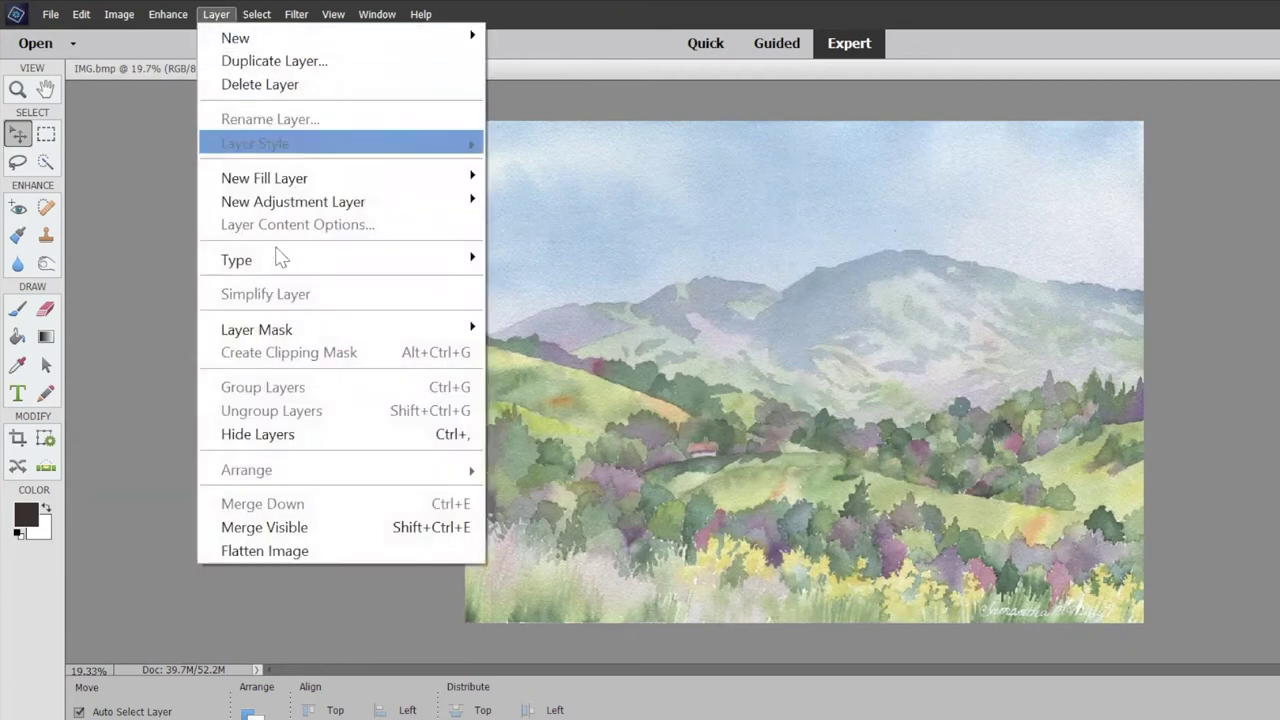
pyautogui.click(276, 531)
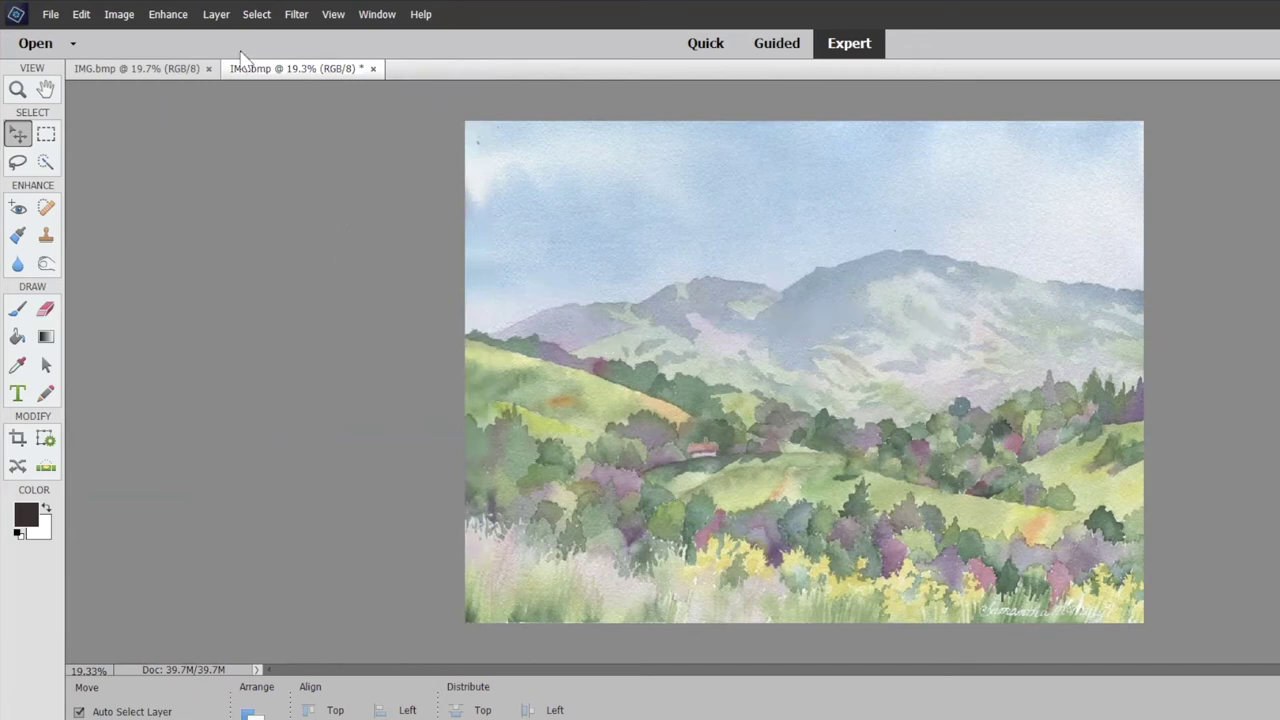
pyautogui.press('Right')
pyautogui.press('Right')
pyautogui.press('Right')
pyautogui.press('Return')
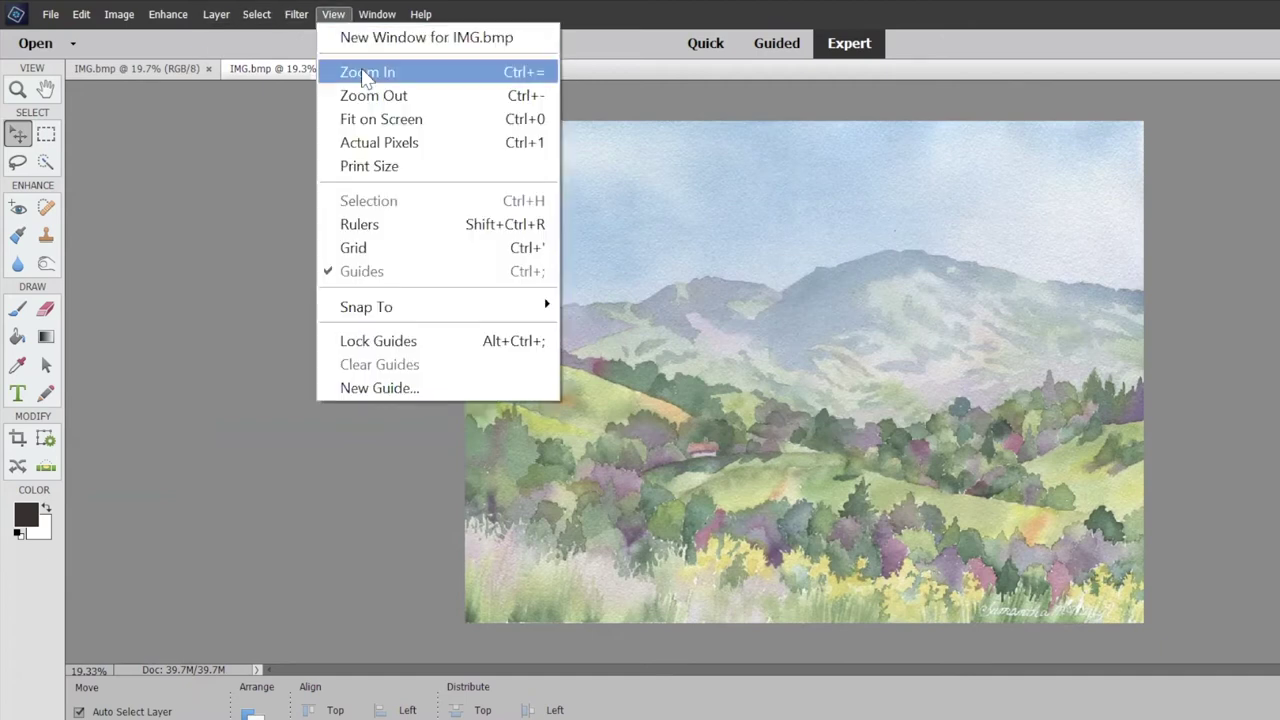
# - At 100%, retouch flaws along the join with the Clone Stamp sampled from the sky, then fit on screen
pyautogui.click(360, 143)
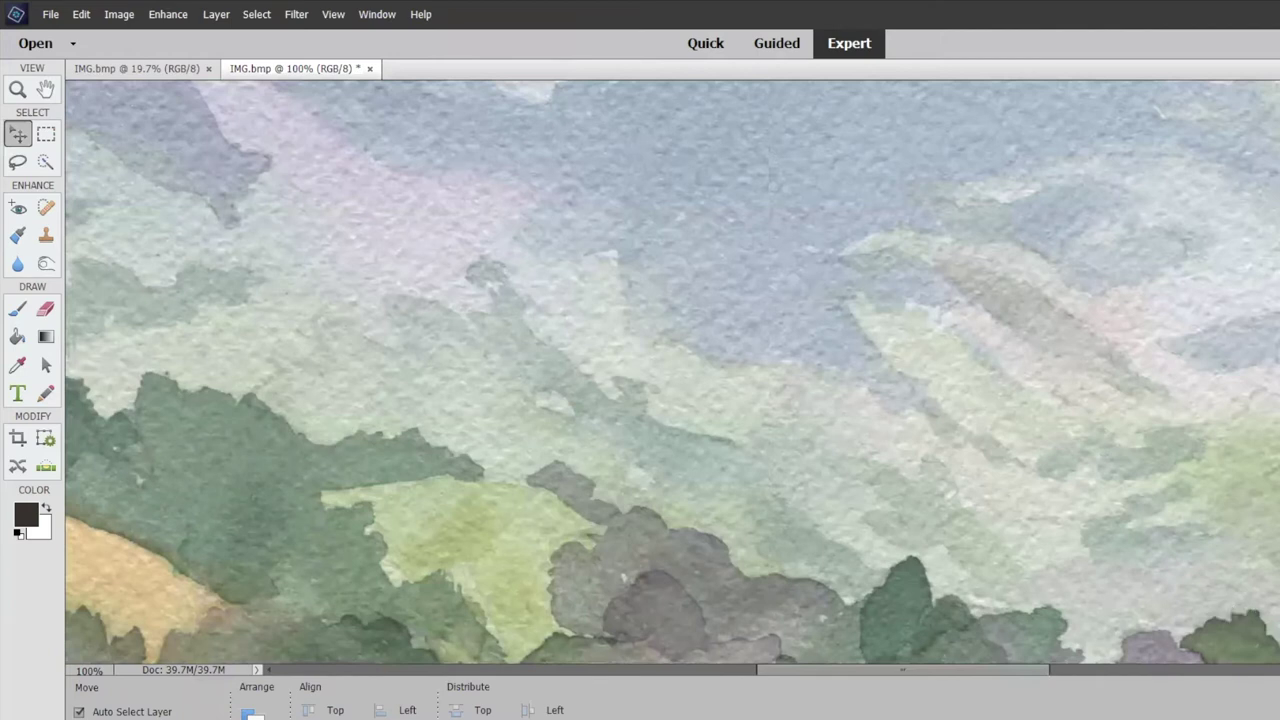
pyautogui.scroll(10, 1273, 304)
pyautogui.scroll(-4, 1273, 304)
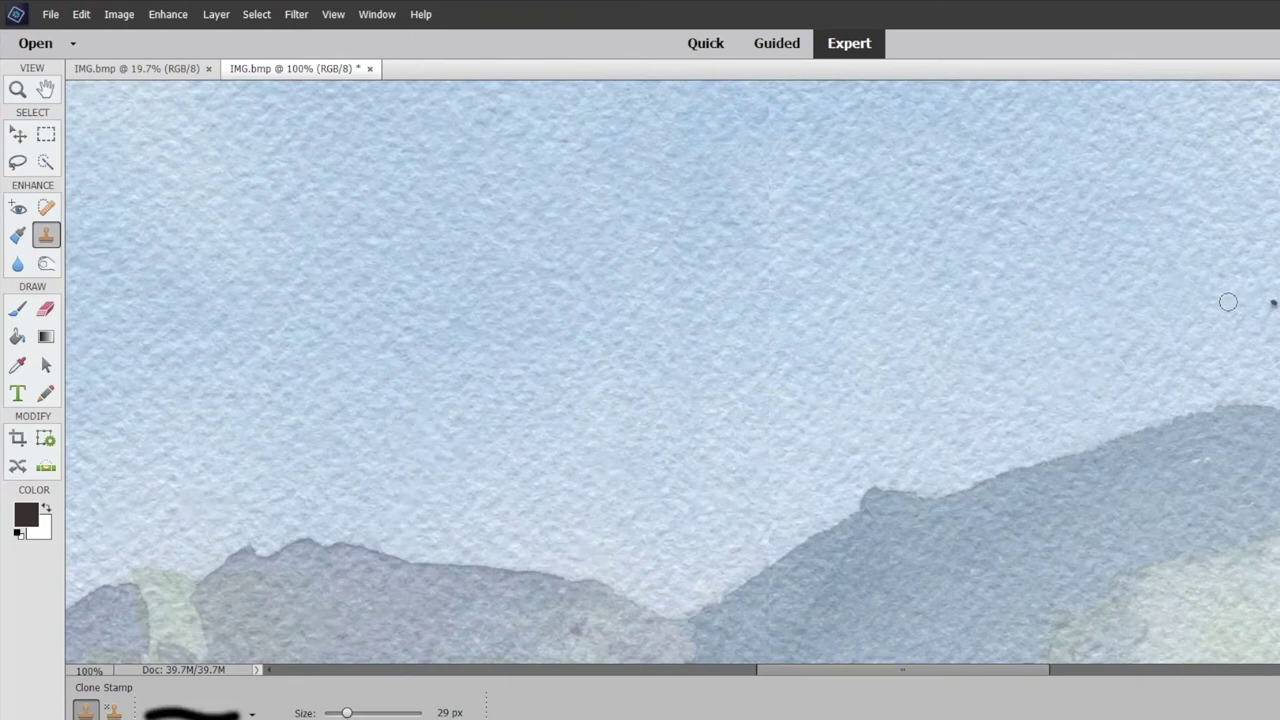
pyautogui.keyDown('alt'); pyautogui.click(1229, 304); pyautogui.keyUp('alt')
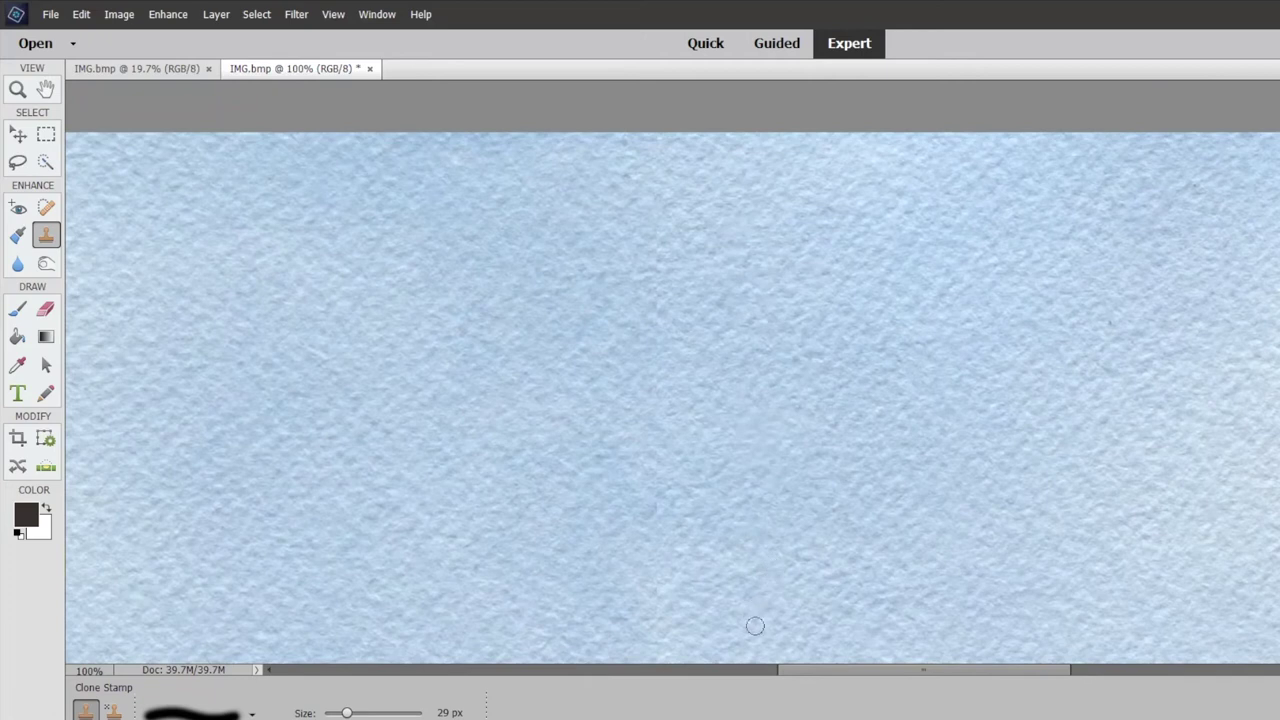
pyautogui.scroll(-5, 851, 557)
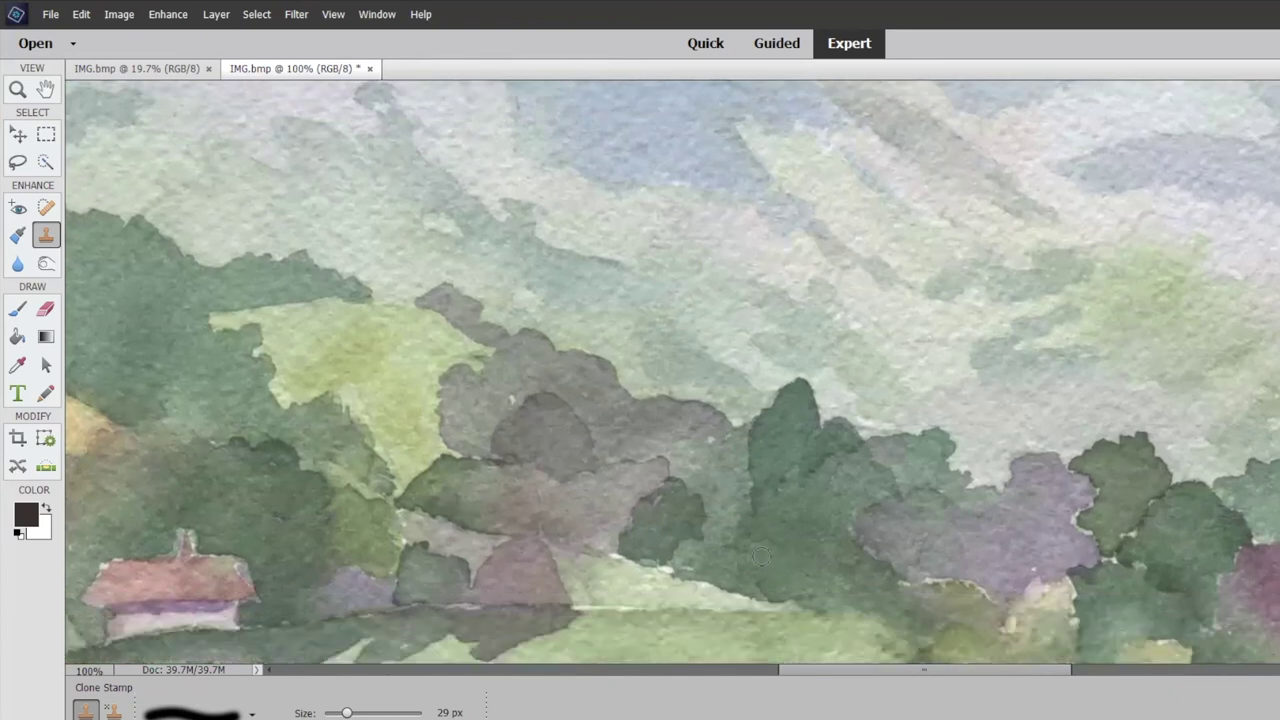
pyautogui.scroll(-3, 755, 530)
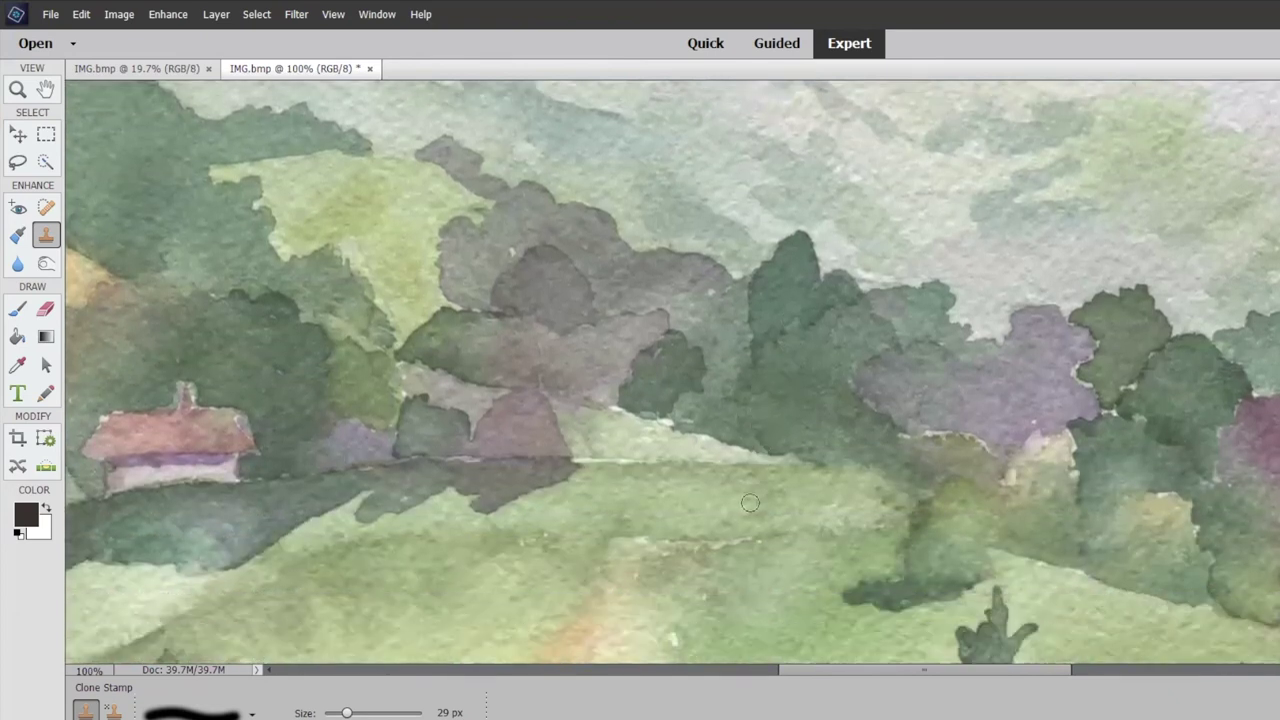
pyautogui.scroll(-6, 749, 502)
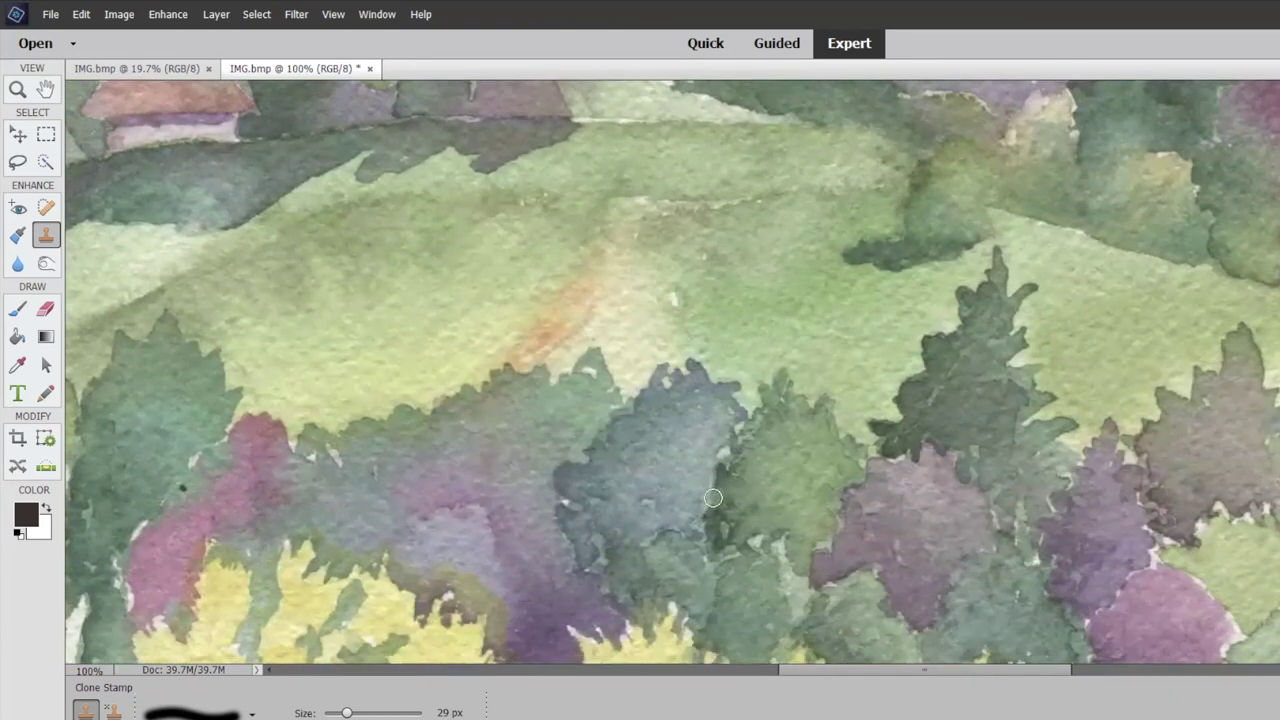
pyautogui.scroll(-3, 713, 497)
pyautogui.hotkey('ctrl', '0')
pyautogui.press('m')
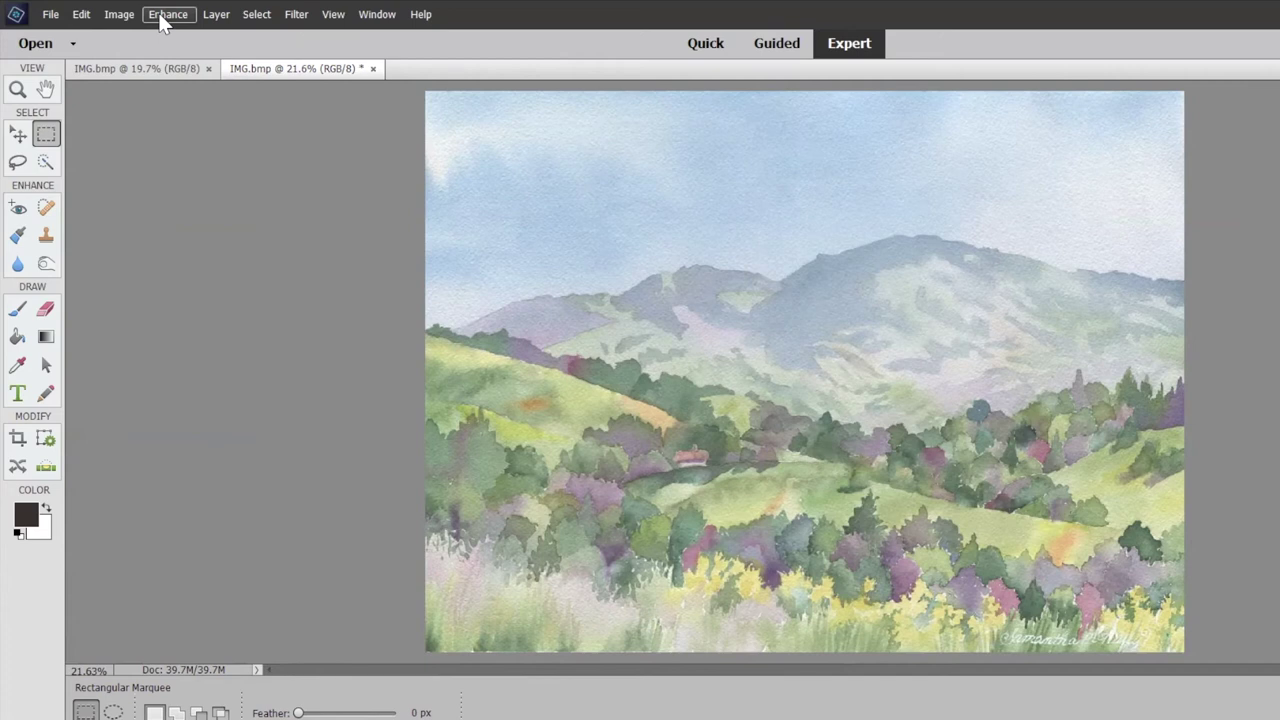
# - Apply a Levels adjustment with the black input point raised to 27 to deepen the darks
pyautogui.click(216, 14)
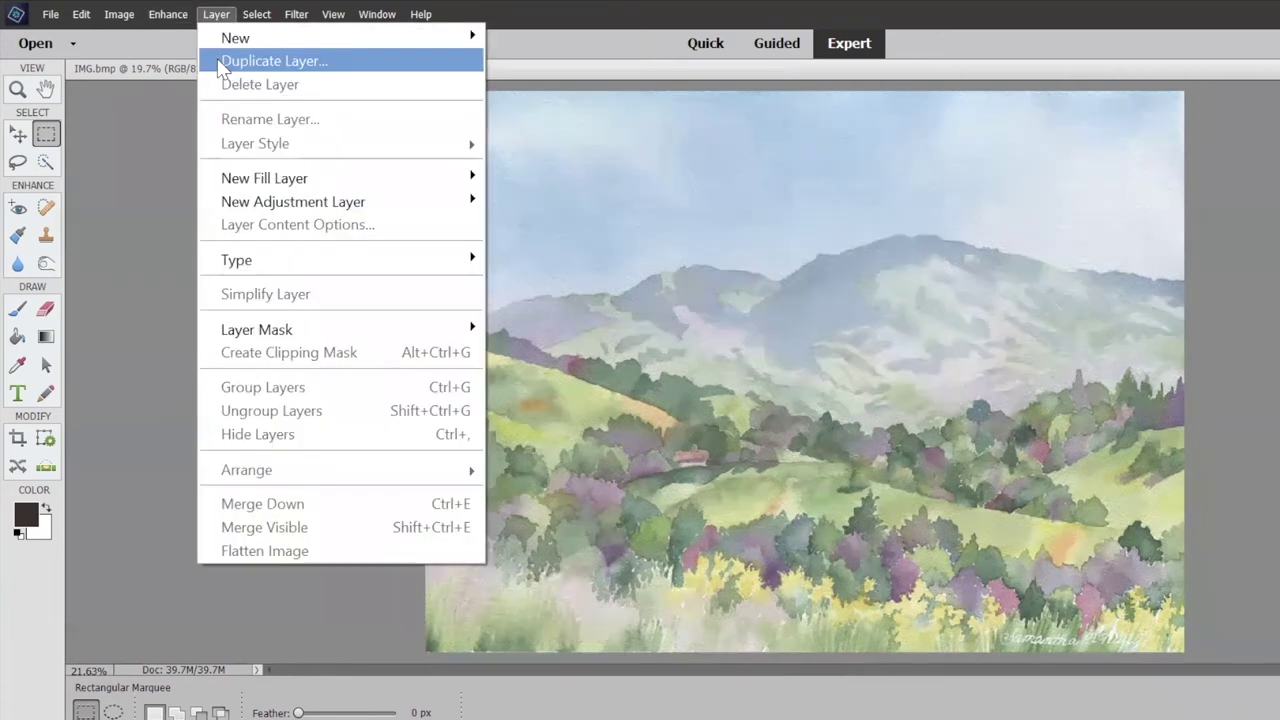
pyautogui.click(151, 138)
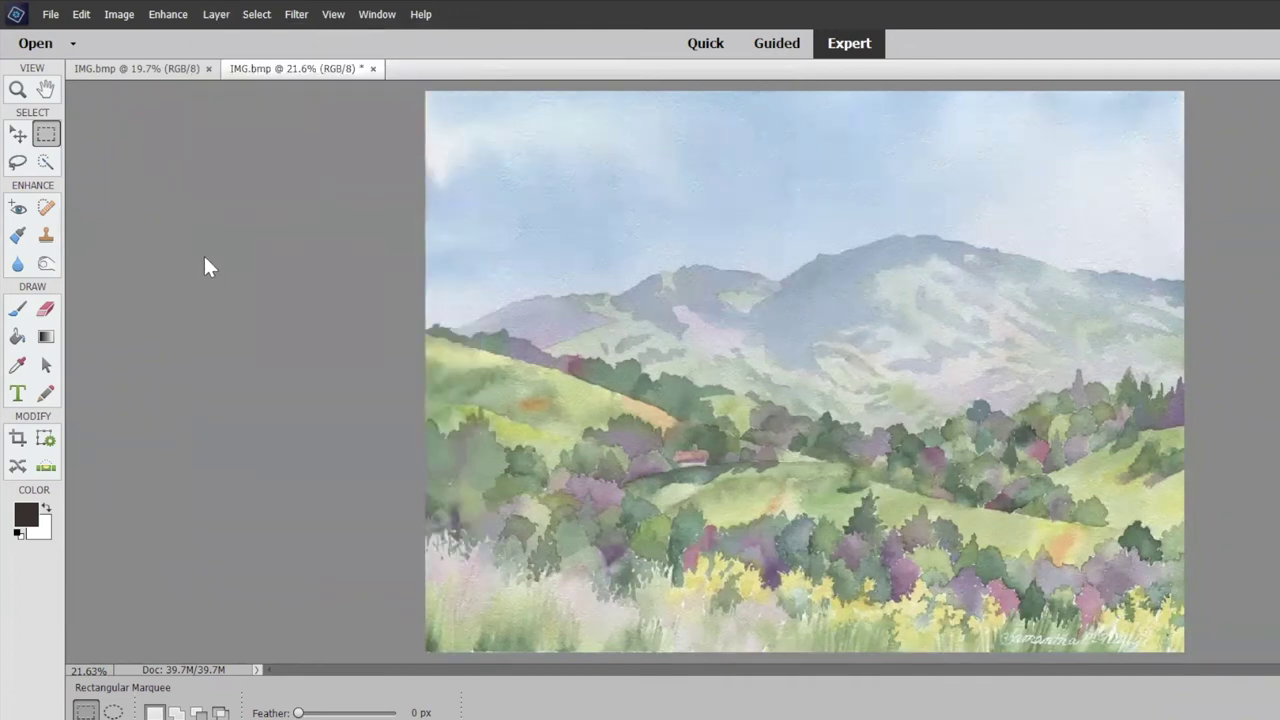
pyautogui.click(157, 15)
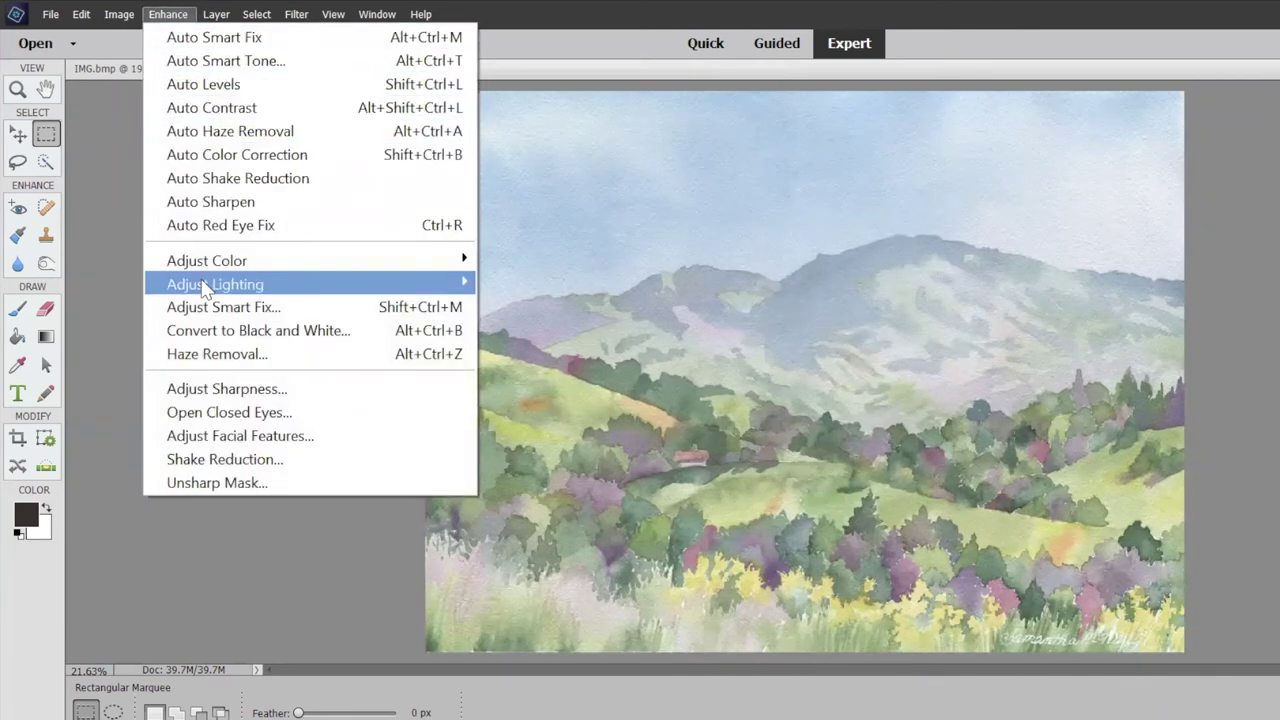
pyautogui.moveTo(202, 287)
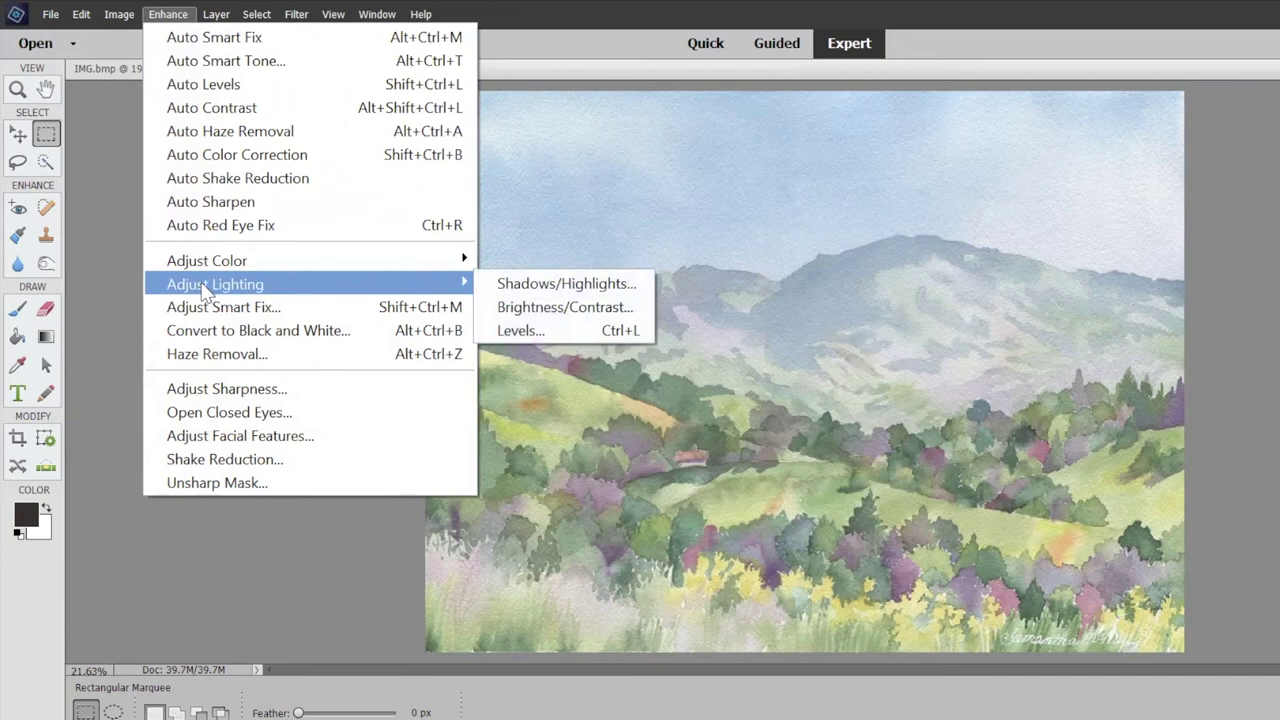
pyautogui.click(533, 330)
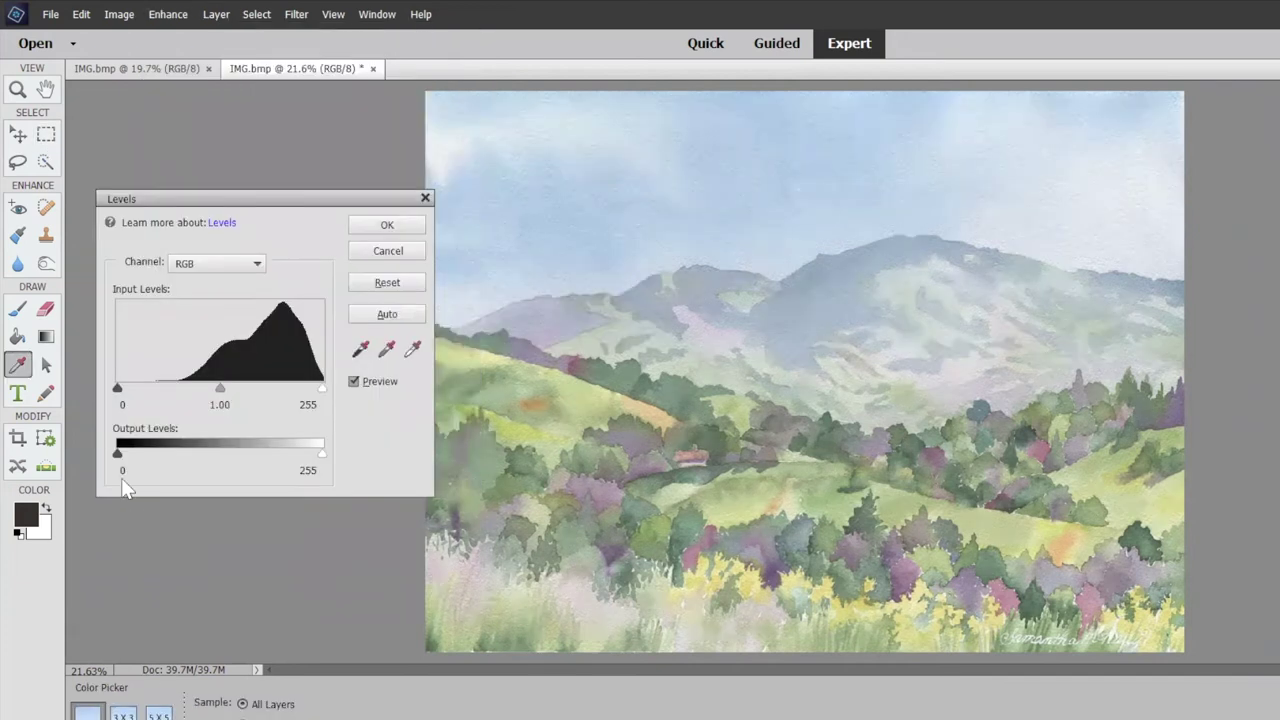
pyautogui.moveTo(117, 392)
pyautogui.mouseDown()
pyautogui.moveTo(252, 394)
pyautogui.moveTo(92, 390)
pyautogui.mouseUp()
pyautogui.moveTo(118, 390)
pyautogui.mouseDown()
pyautogui.moveTo(165, 400)
pyautogui.moveTo(140, 388)
pyautogui.mouseUp()
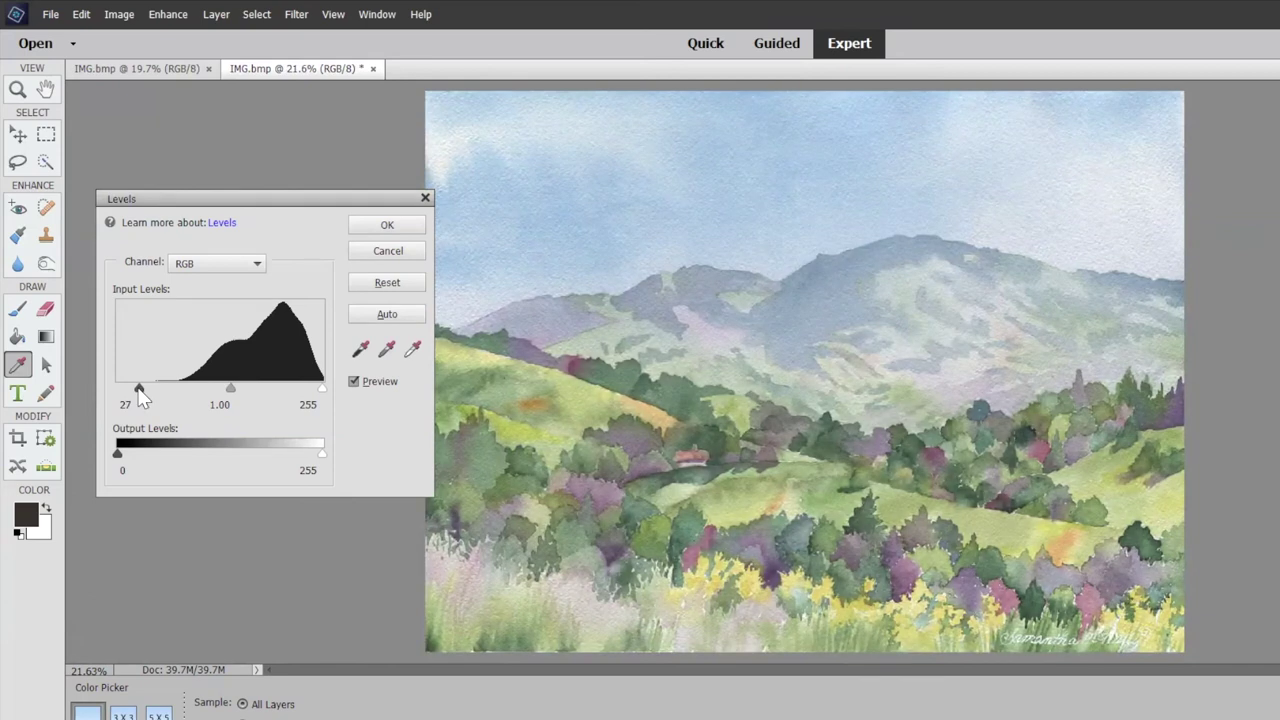
pyautogui.click(383, 226)
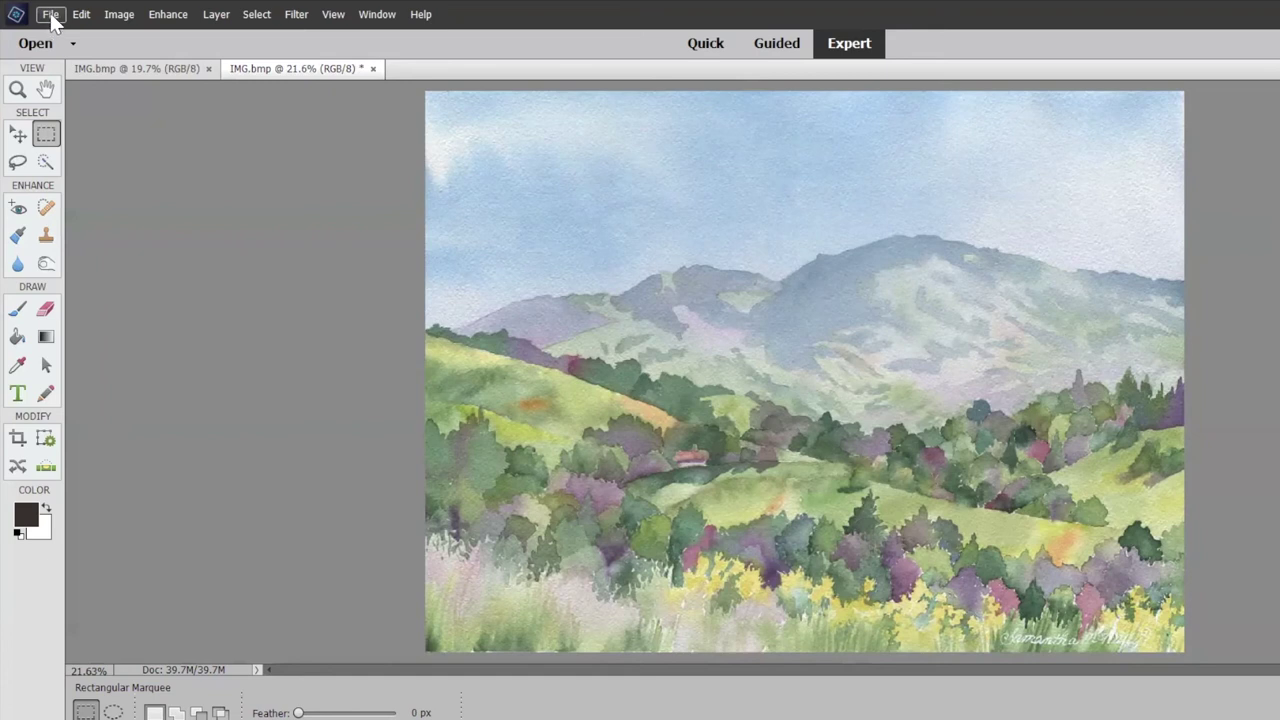
# - Start Save As and navigate to the D:\Paintings\scans folder
pyautogui.click(116, 16)
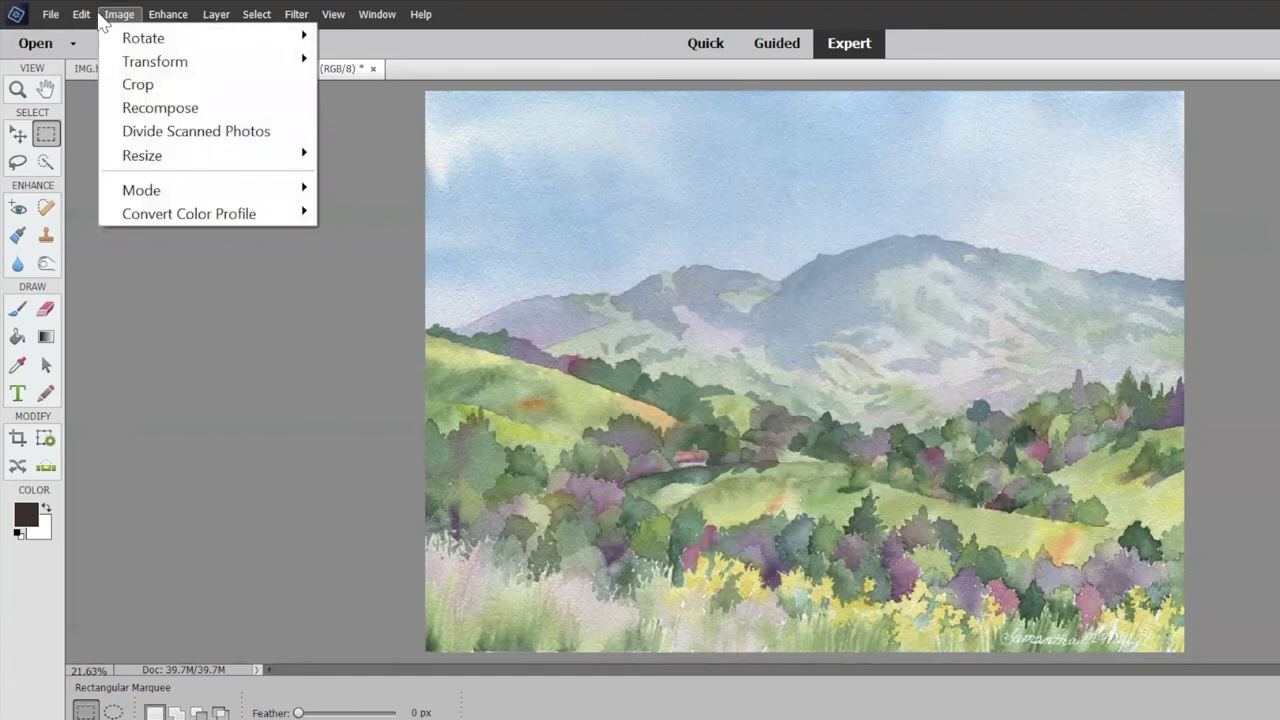
pyautogui.click(50, 16)
pyautogui.click(50, 16)
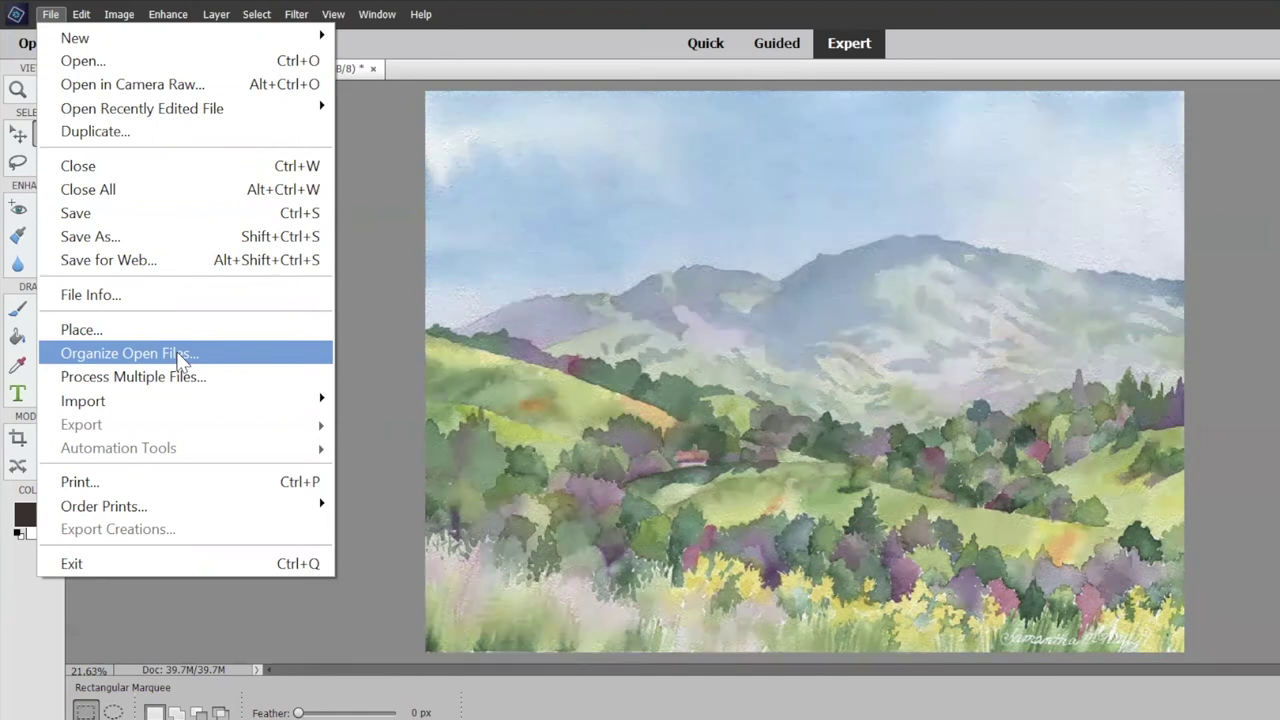
pyautogui.click(92, 234)
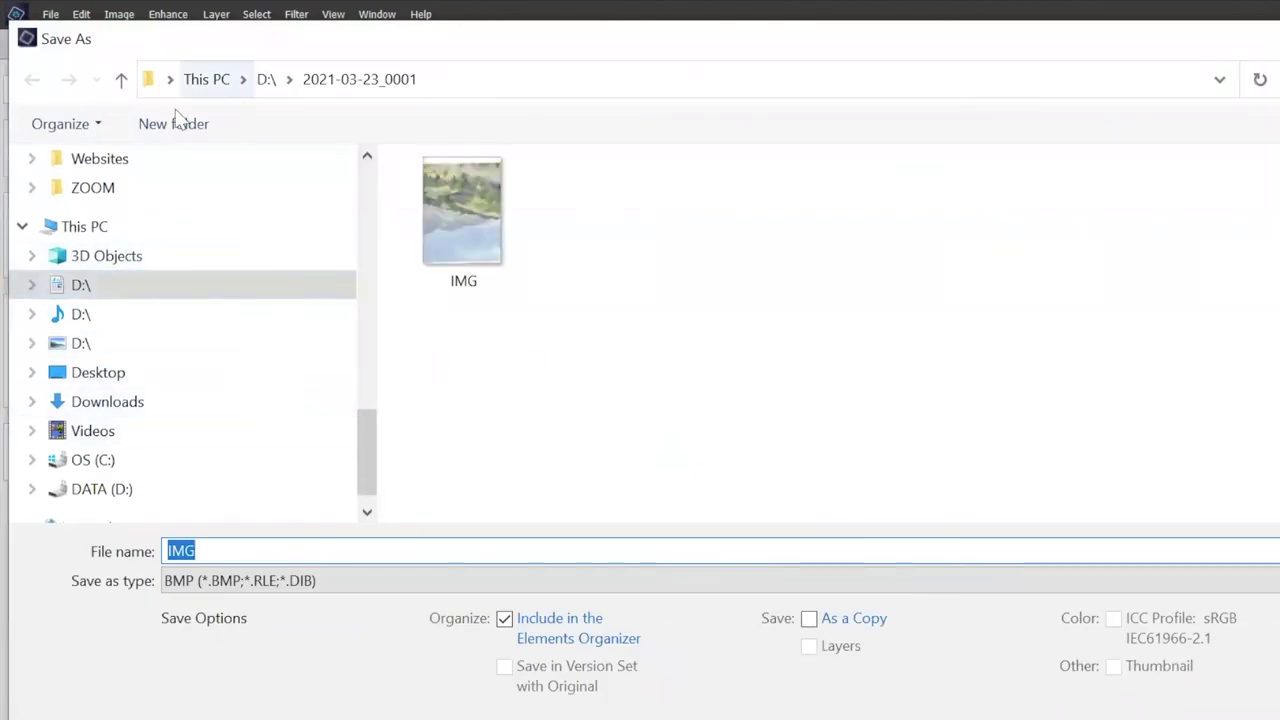
pyautogui.click(100, 284)
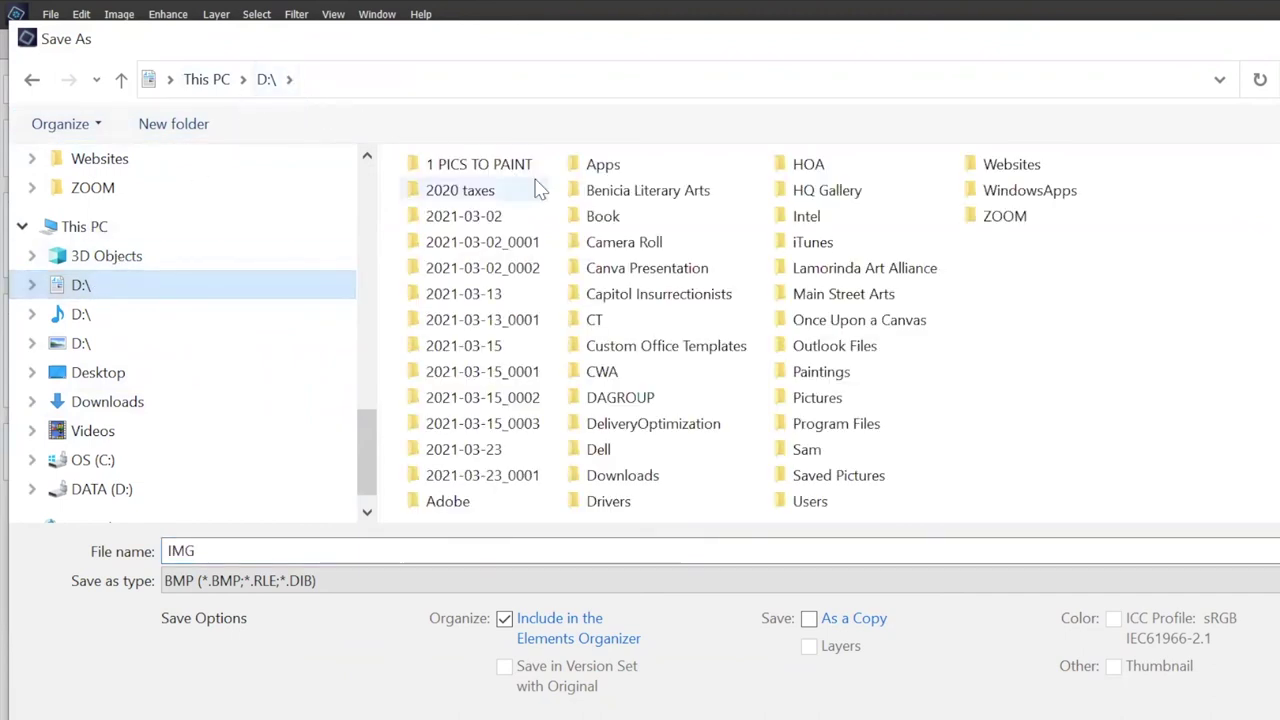
pyautogui.doubleClick(816, 374)
pyautogui.doubleClick(812, 378)
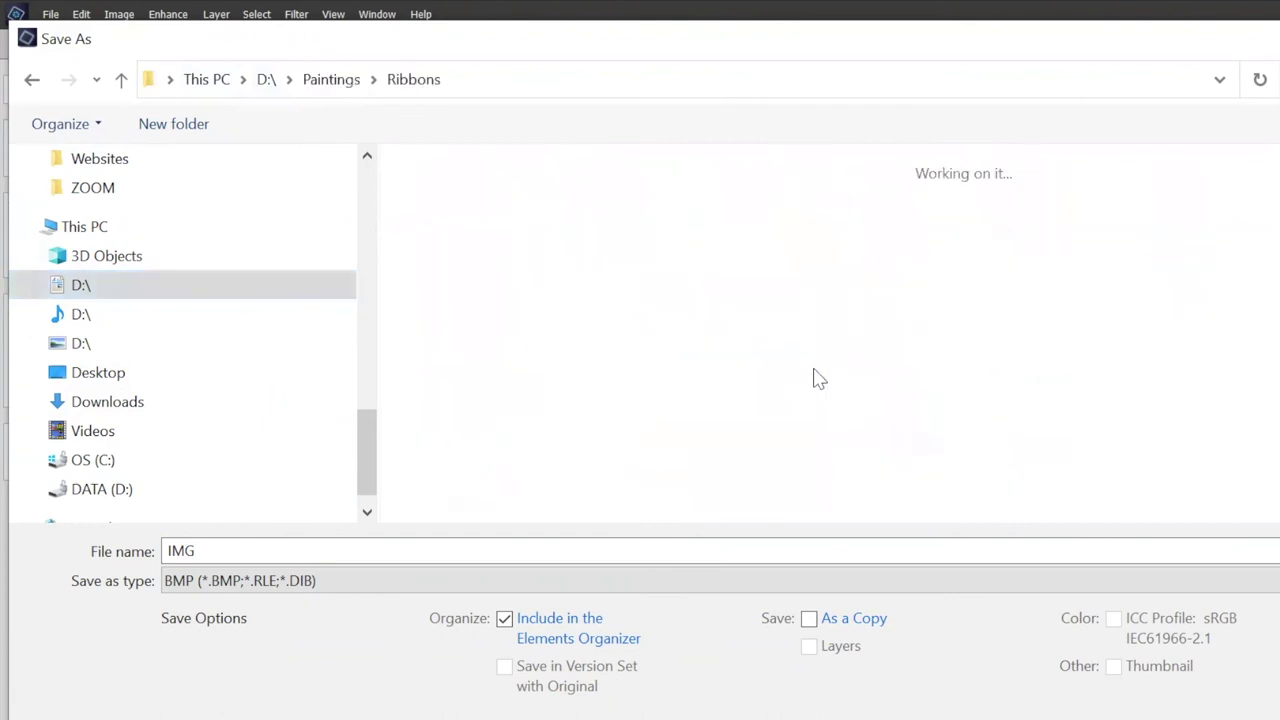
pyautogui.hotkey('alt', 'Left')
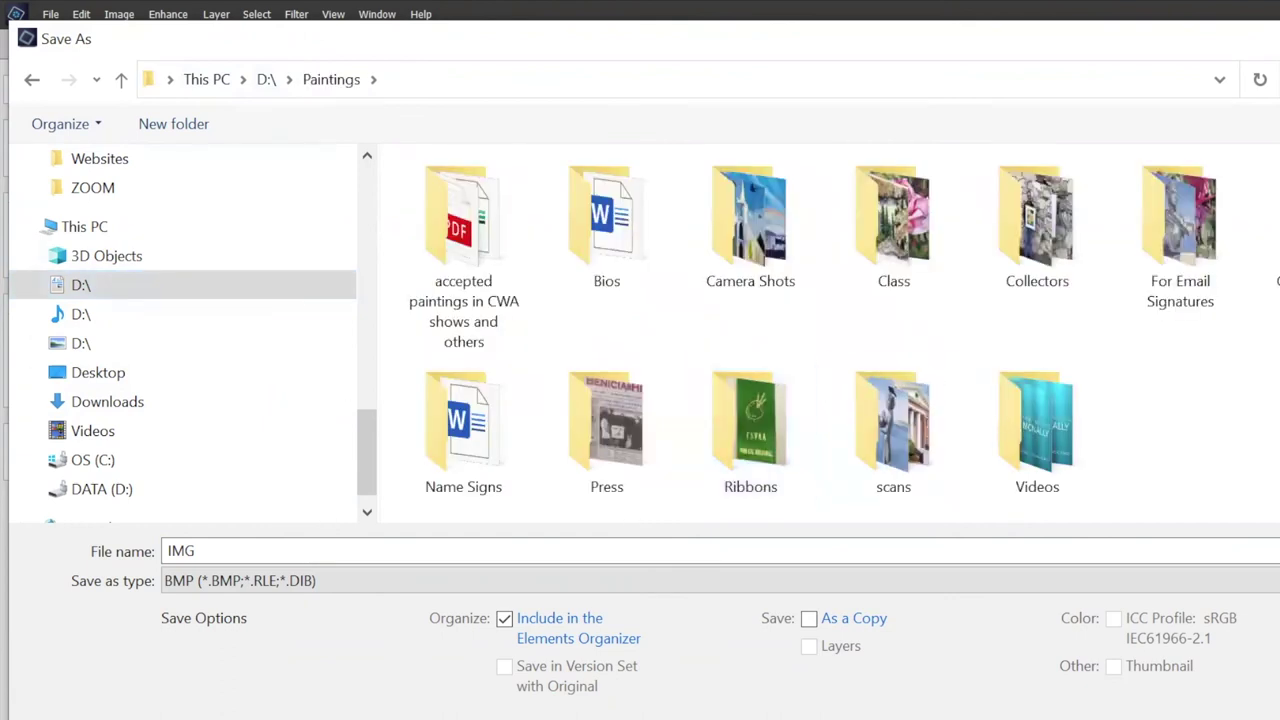
pyautogui.doubleClick(905, 440)
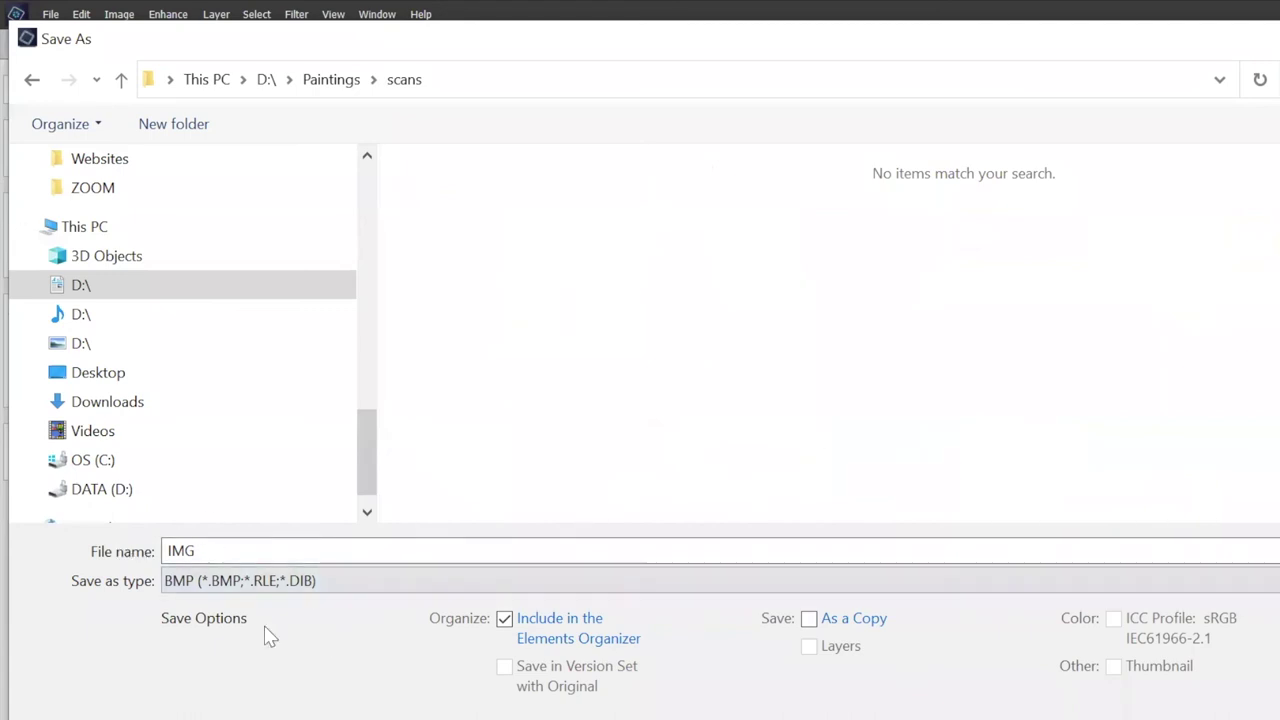
# - Save the landscape there as a JPEG named Diablo
pyautogui.click(195, 588)
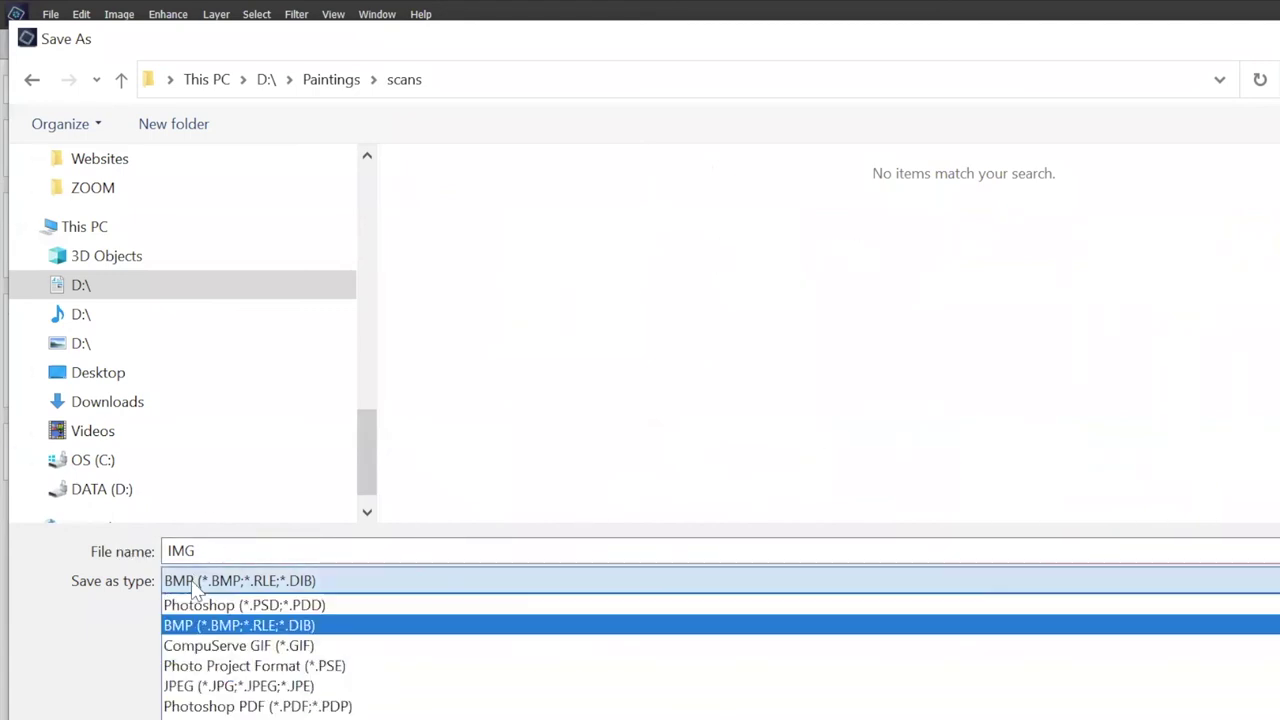
pyautogui.click(183, 689)
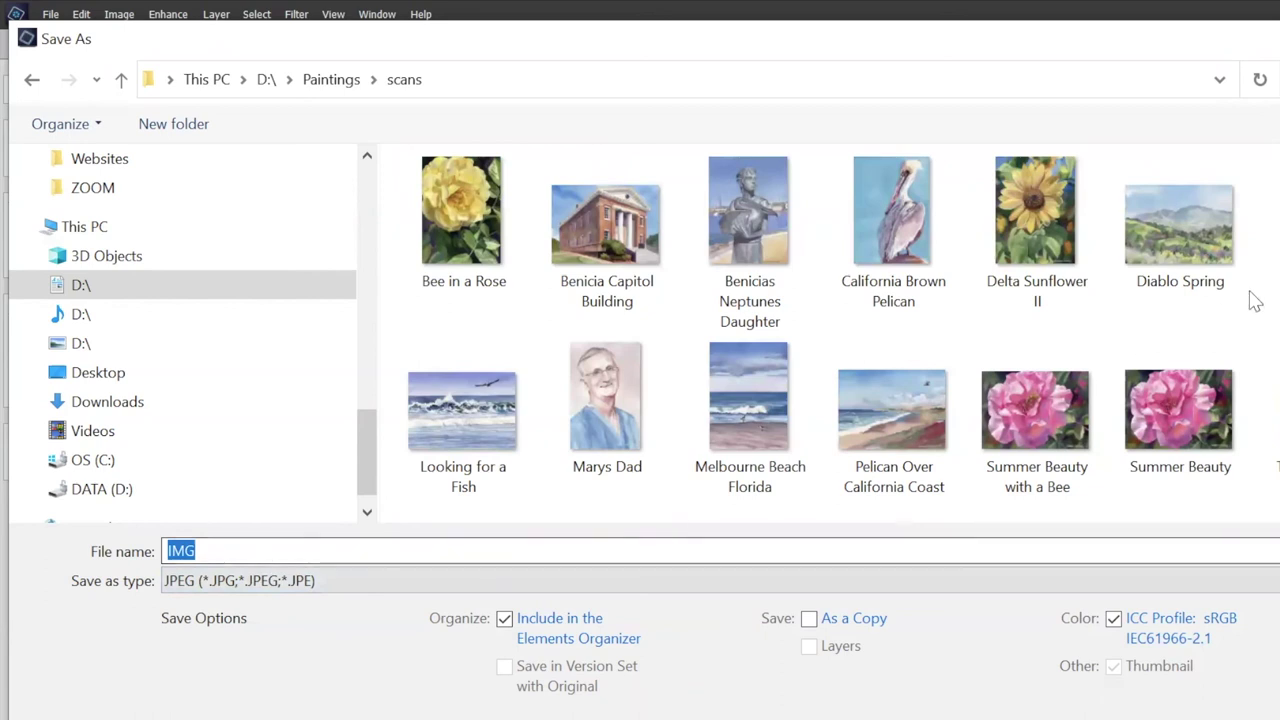
pyautogui.write('Diablo')
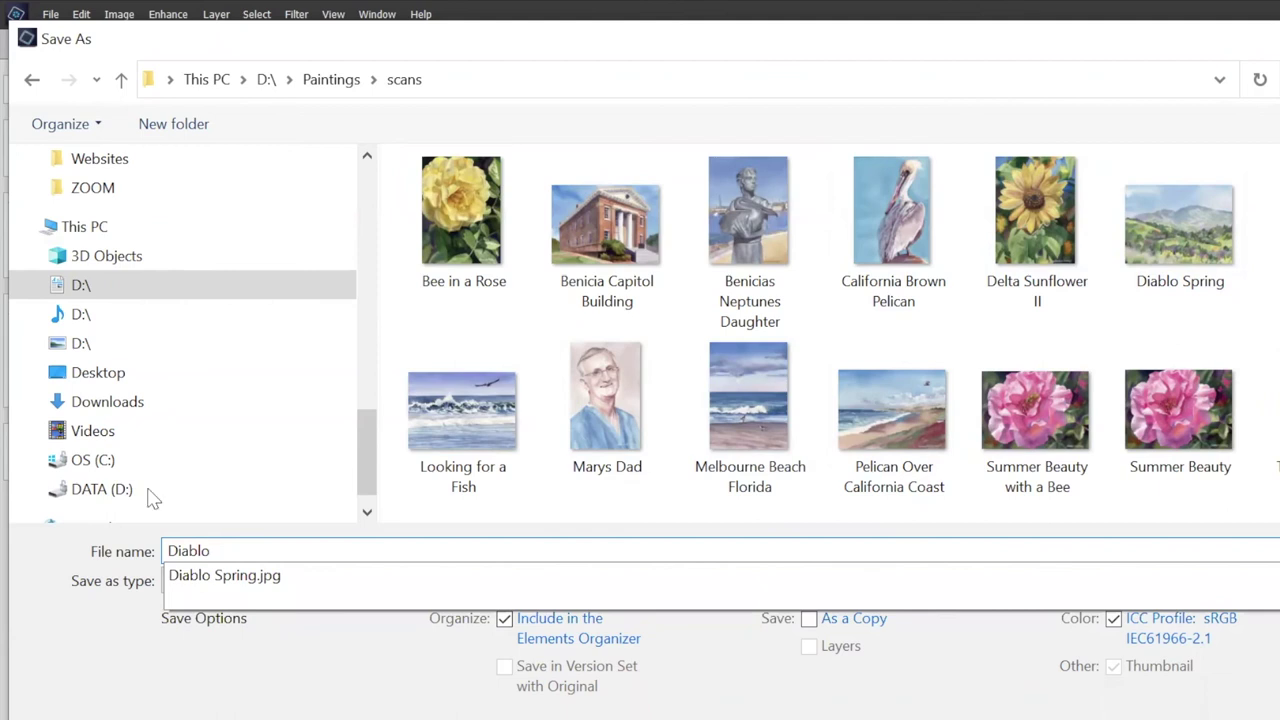
pyautogui.press('Tab')
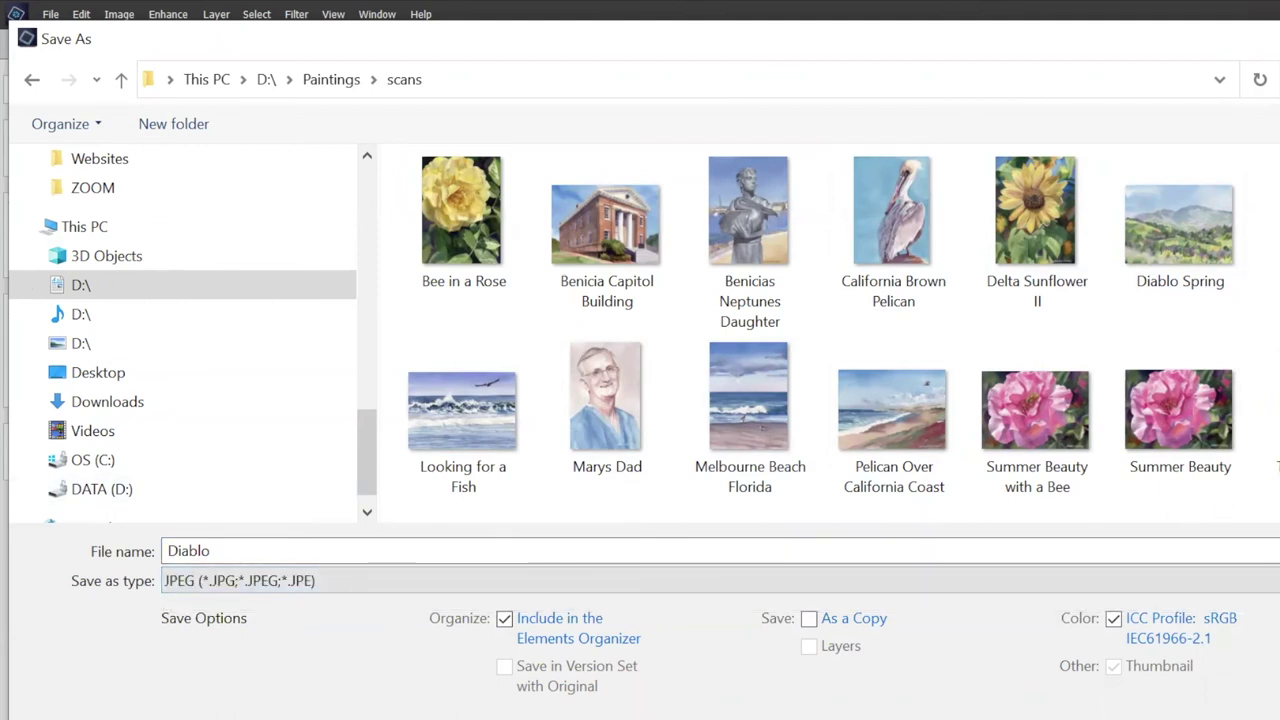
pyautogui.hotkey('shift', 'Tab')
pyautogui.press('Return')
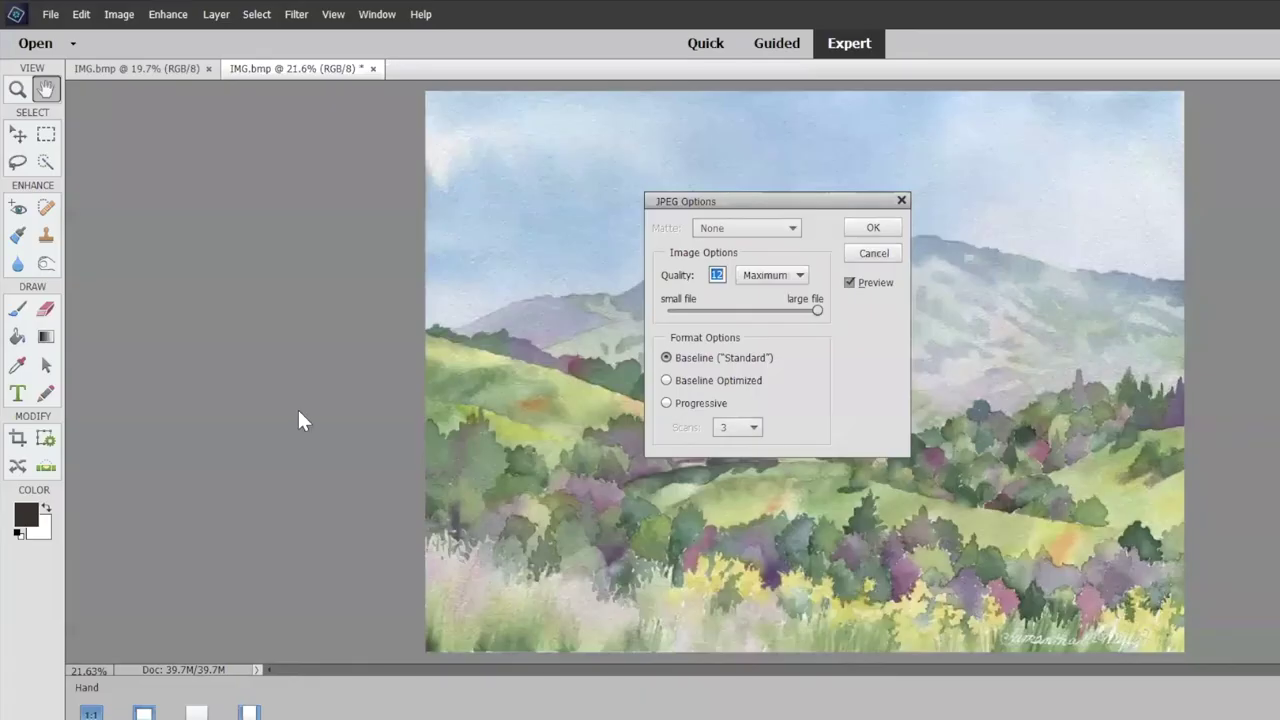
# - Confirm the JPEG options, then resize the image to 4 inches wide (1200 × 888 pixels at 300 ppi)
pyautogui.click(870, 229)
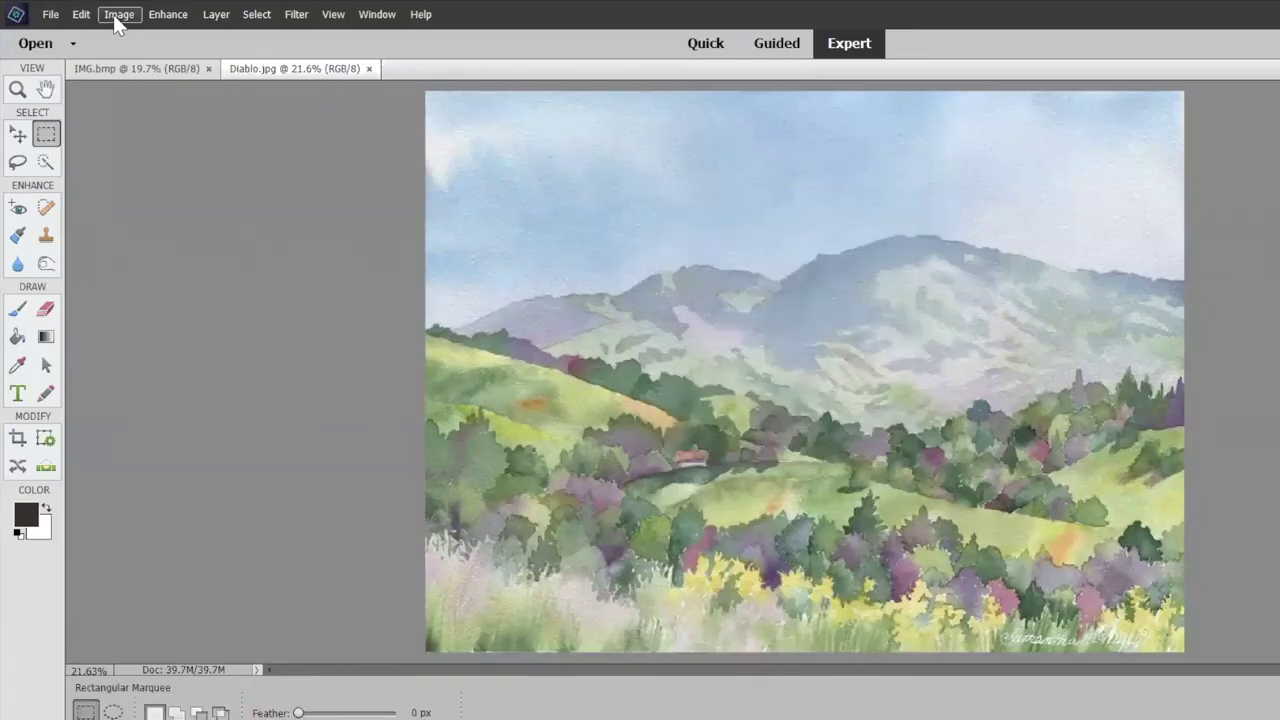
pyautogui.click(118, 16)
pyautogui.moveTo(140, 160)
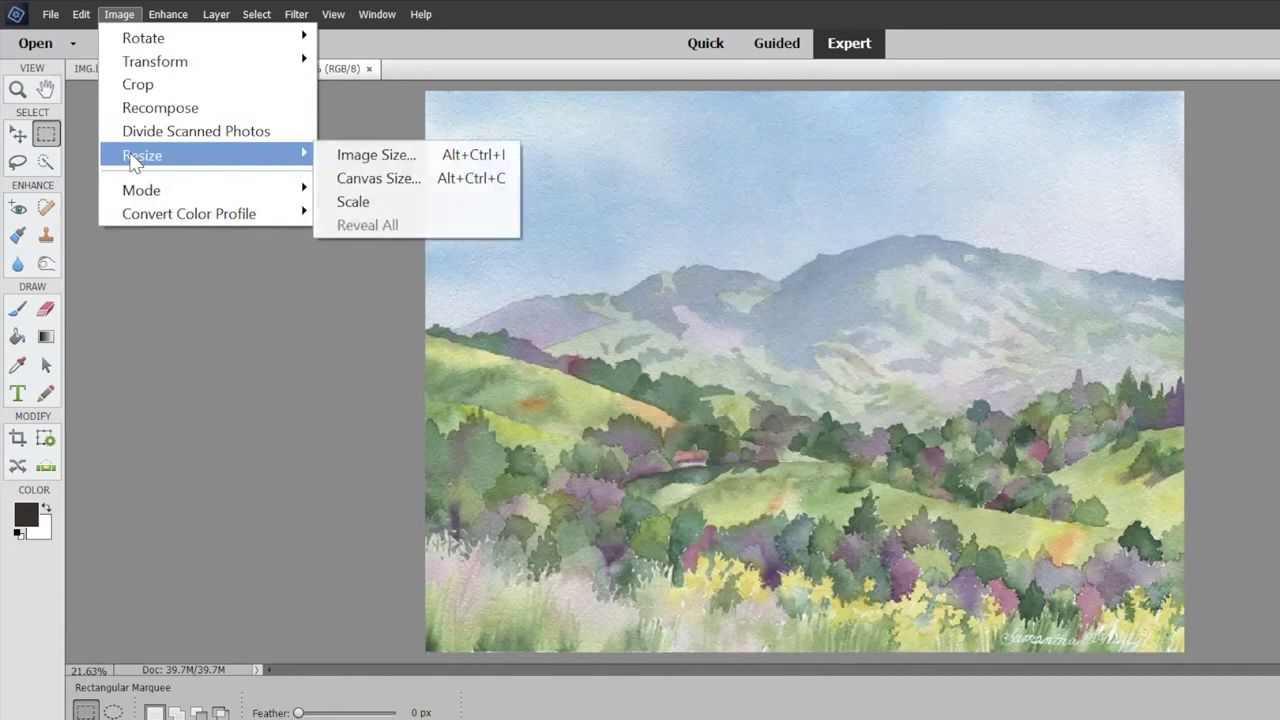
pyautogui.click(402, 156)
pyautogui.click(118, 15)
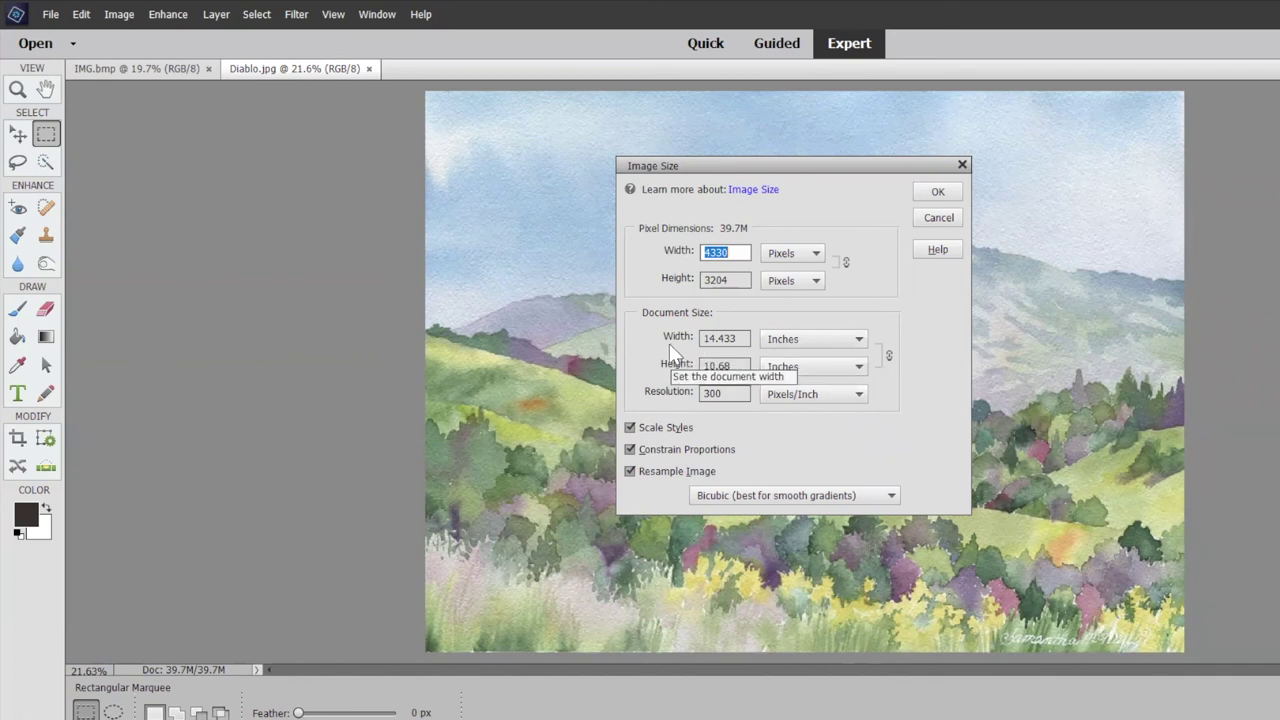
pyautogui.click(740, 339)
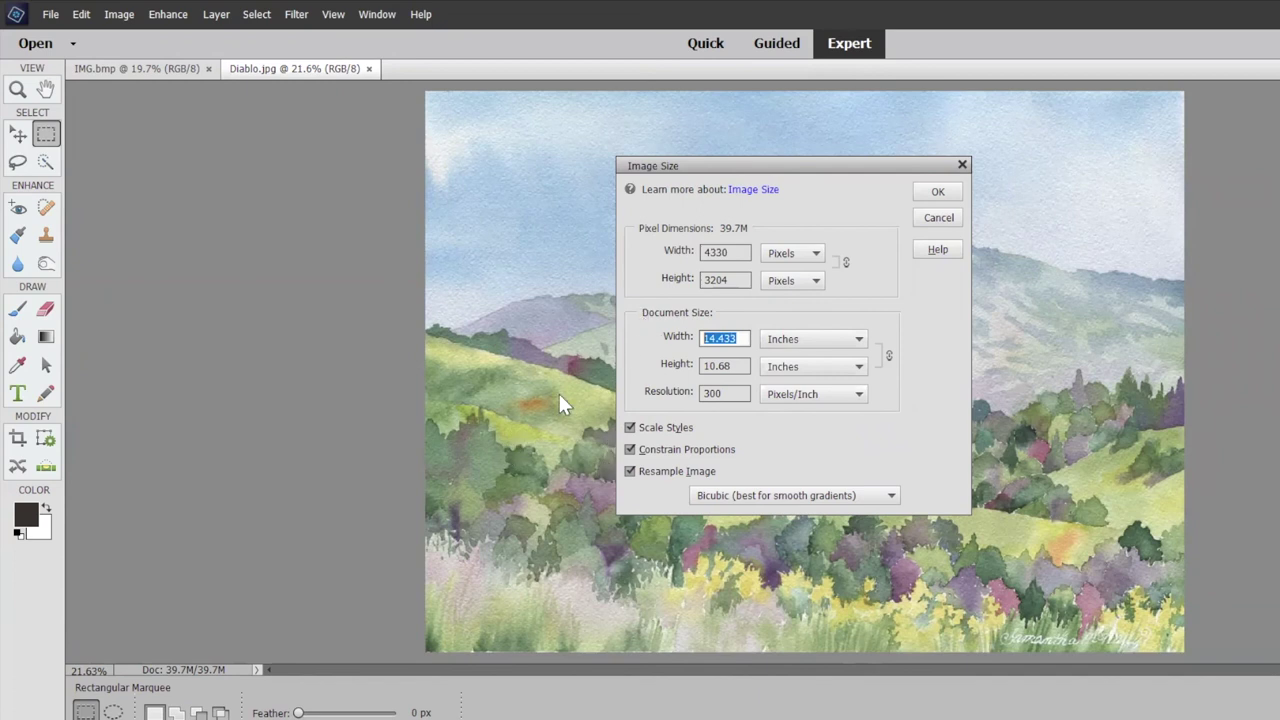
pyautogui.write('4')
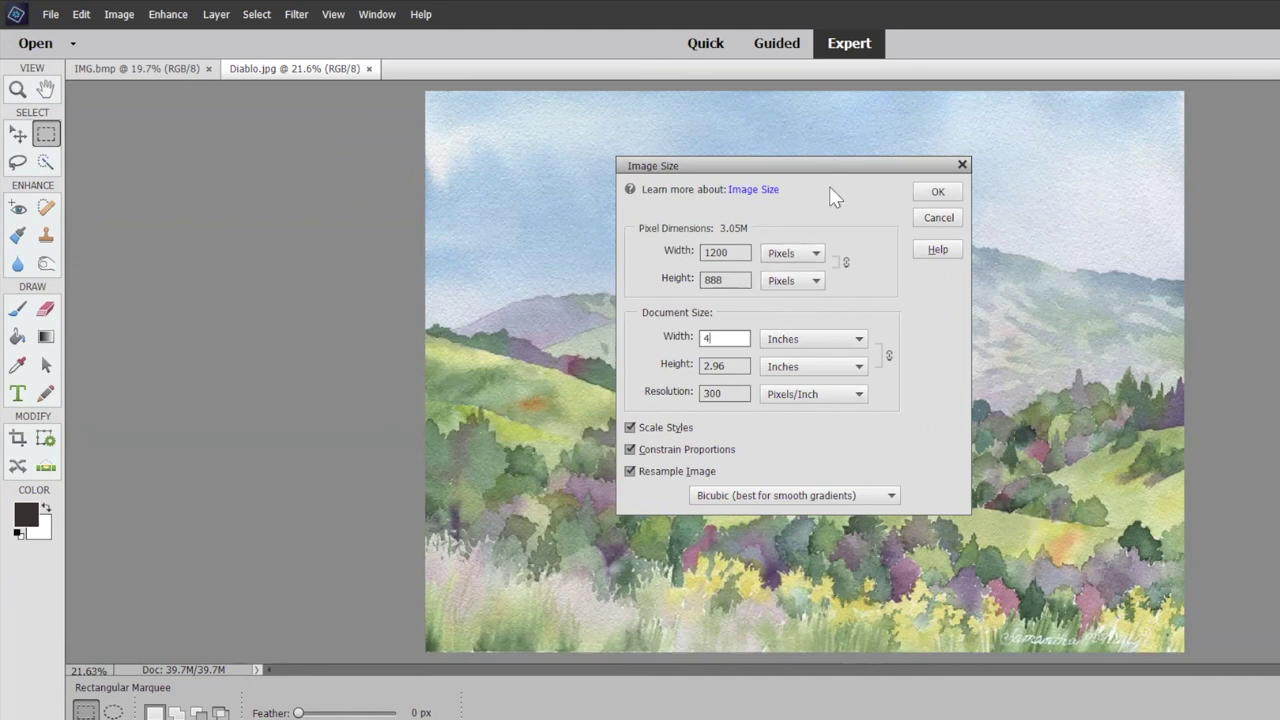
pyautogui.click(925, 198)
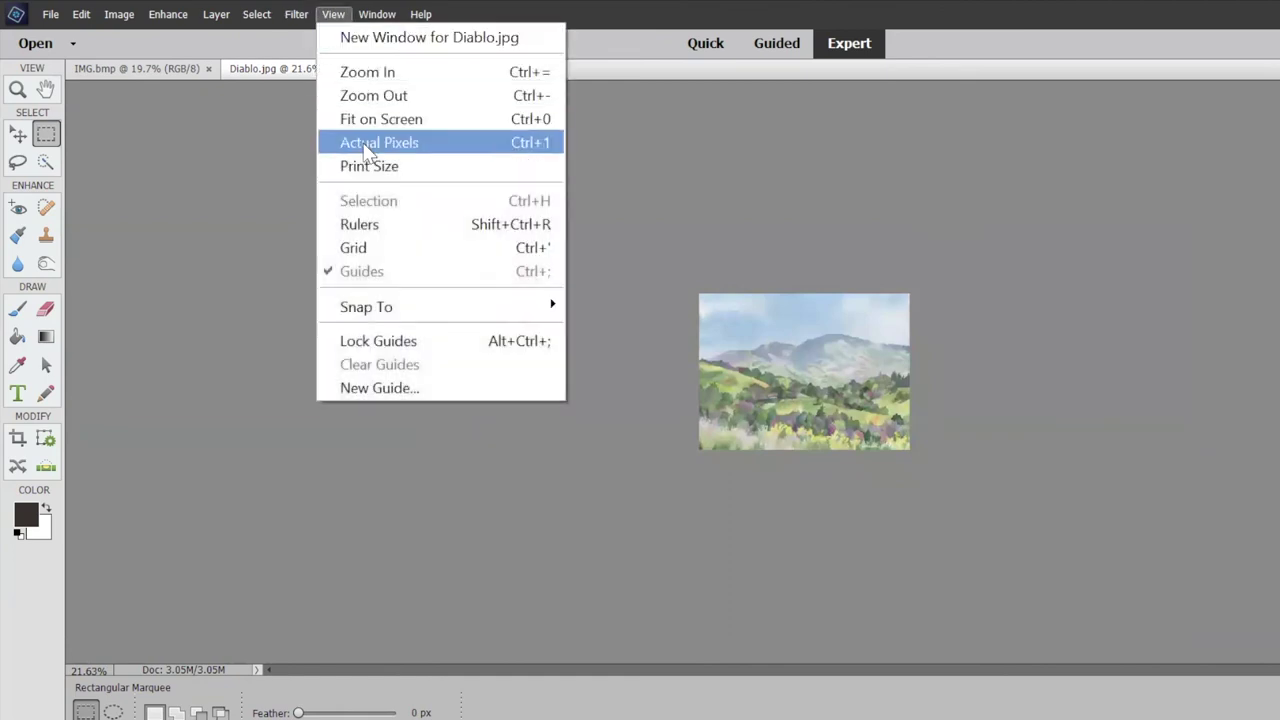
# - Show the resized landscape at Actual Pixels and scroll through it to inspect the detail
pyautogui.click(364, 142)
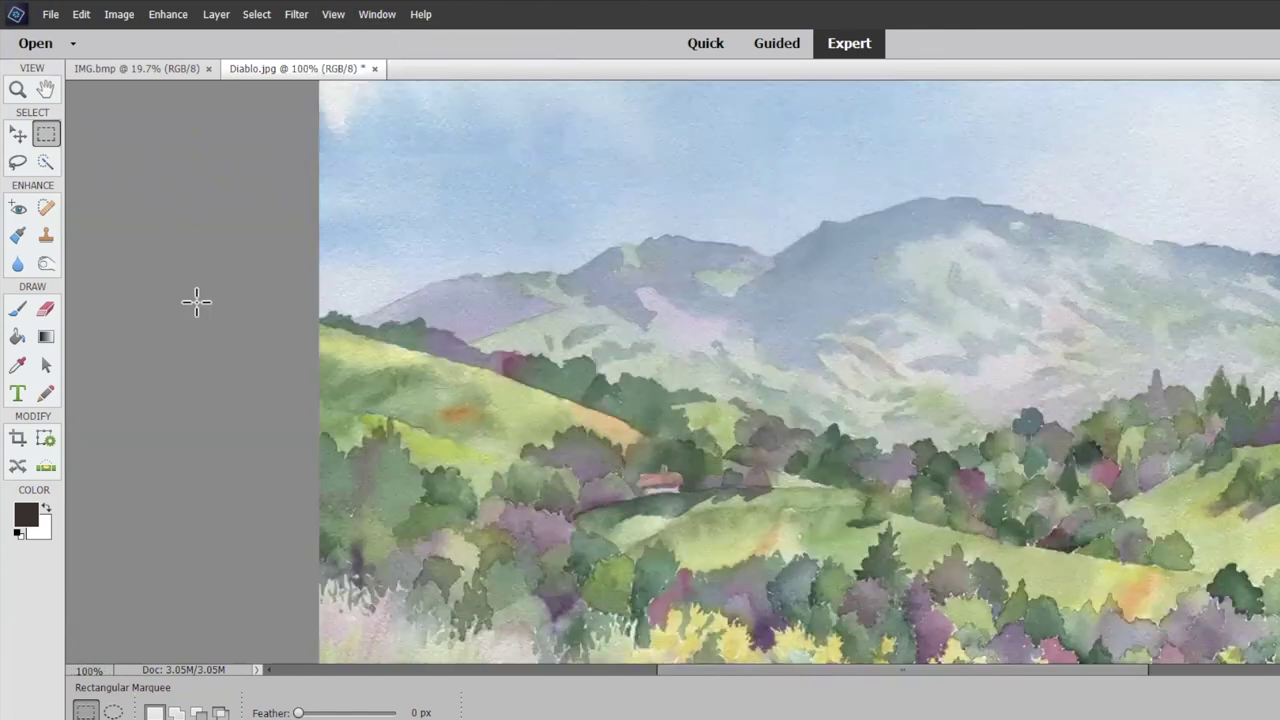
pyautogui.scroll(-3, 197, 305)
pyautogui.scroll(2, 194, 320)
pyautogui.scroll(1, 205, 320)
pyautogui.scroll(-4, 186, 327)
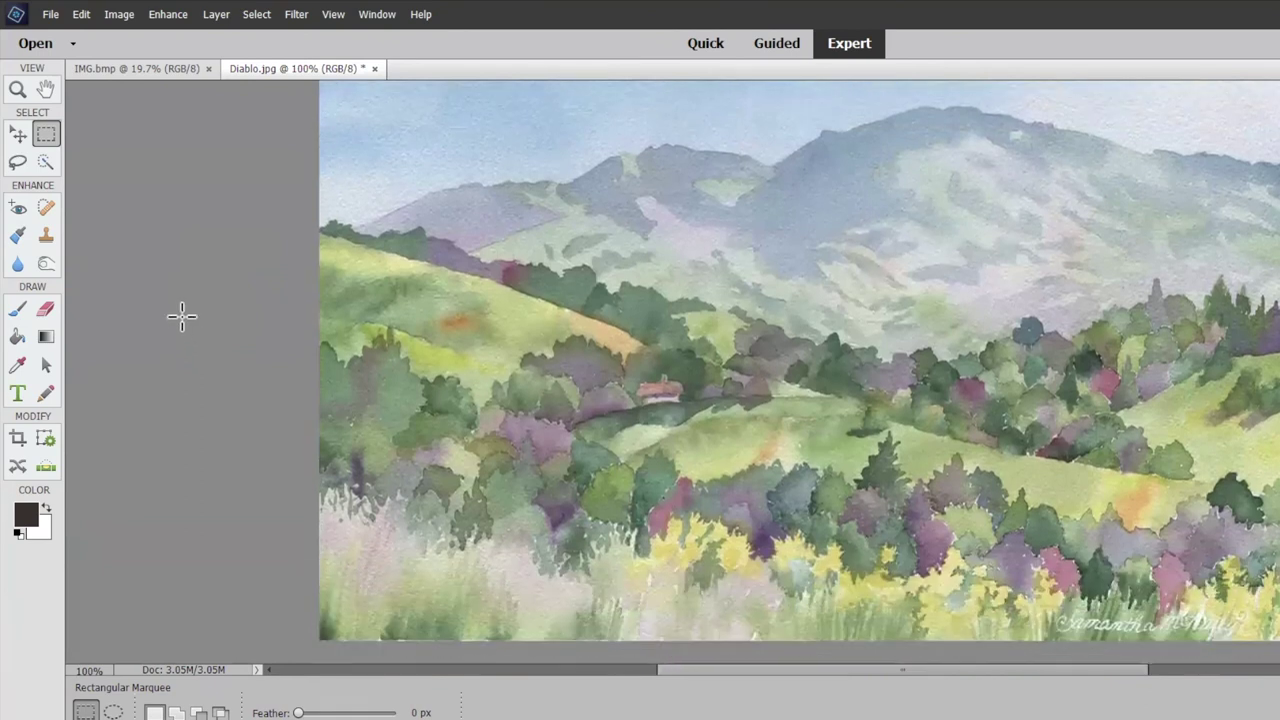
pyautogui.scroll(4, 168, 314)
pyautogui.scroll(-2, 167, 320)
pyautogui.scroll(-2, 167, 320)
pyautogui.scroll(4, 163, 329)
pyautogui.scroll(-3, 159, 329)
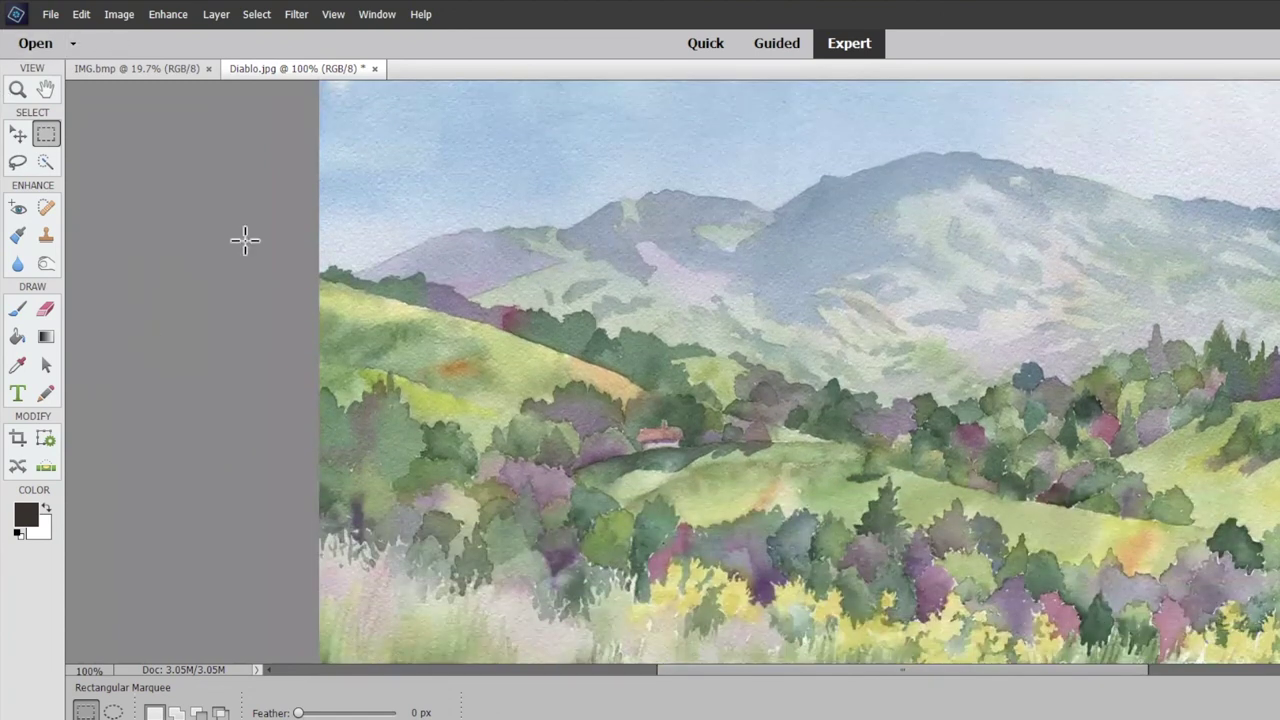
# - Save the resized copy as JPEG Diablo in D:\Paintings\low res scans
pyautogui.click(47, 14)
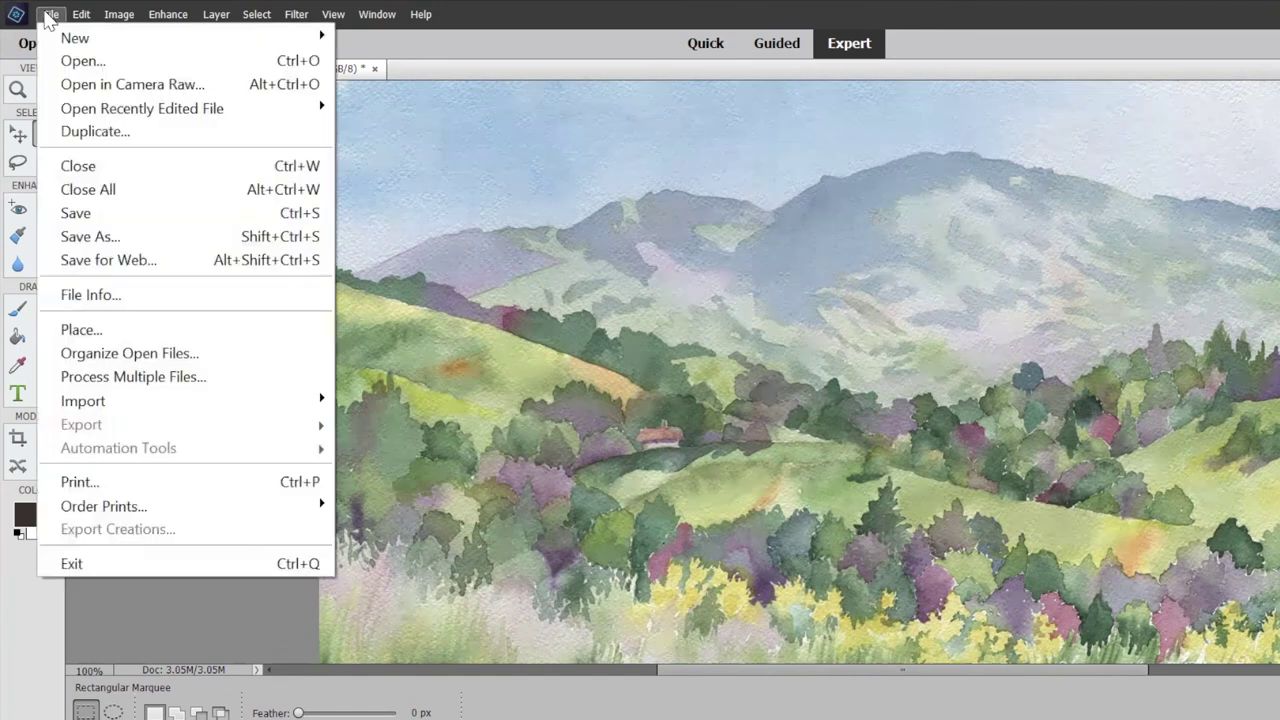
pyautogui.click(80, 237)
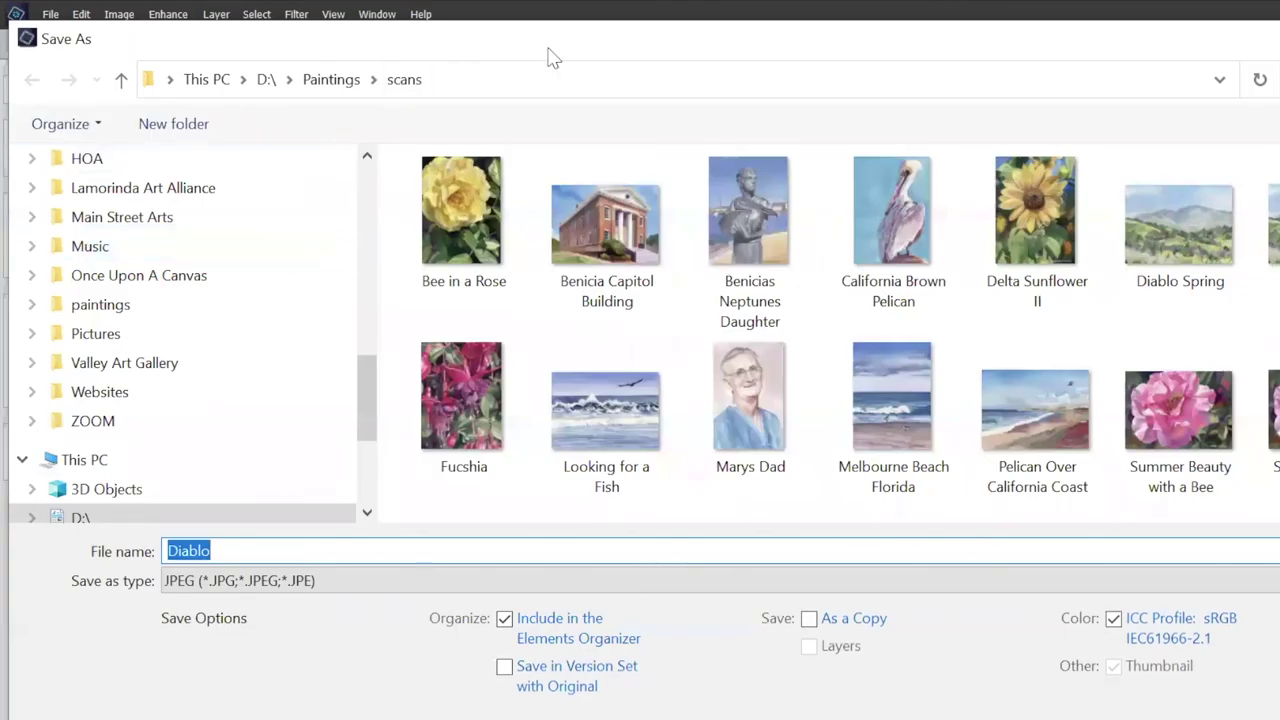
pyautogui.click(338, 95)
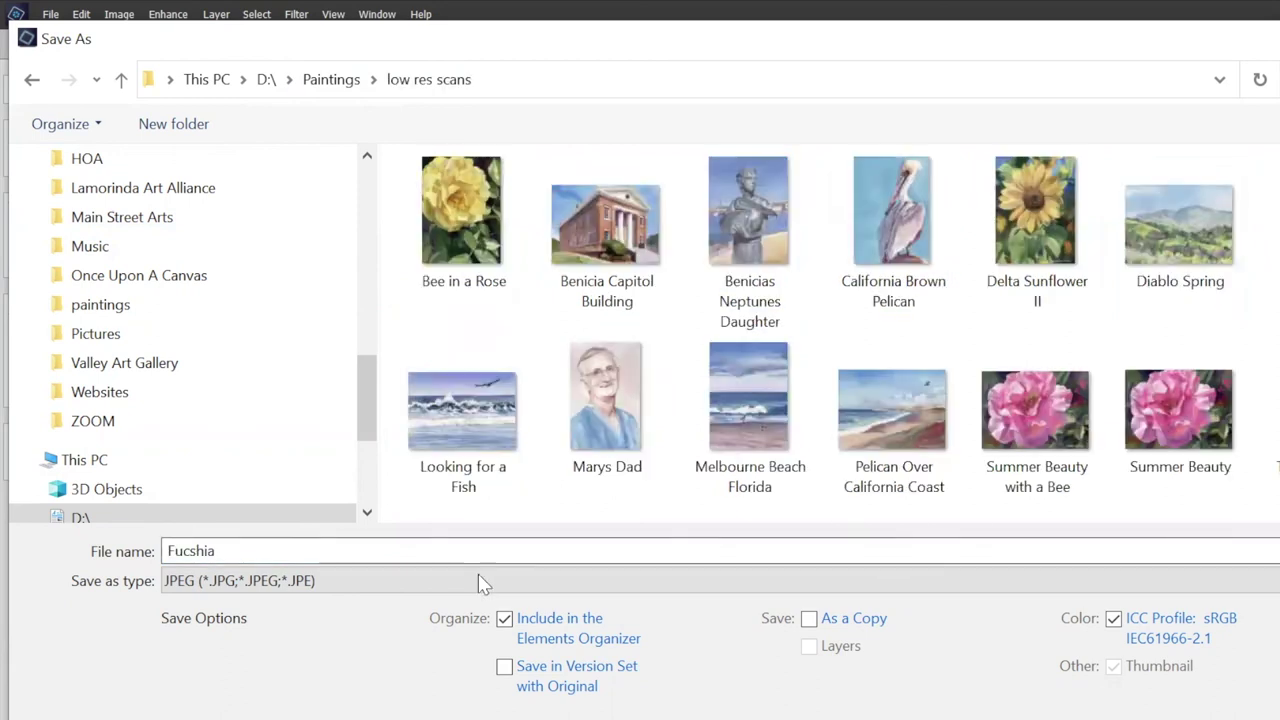
pyautogui.doubleClick(235, 551)
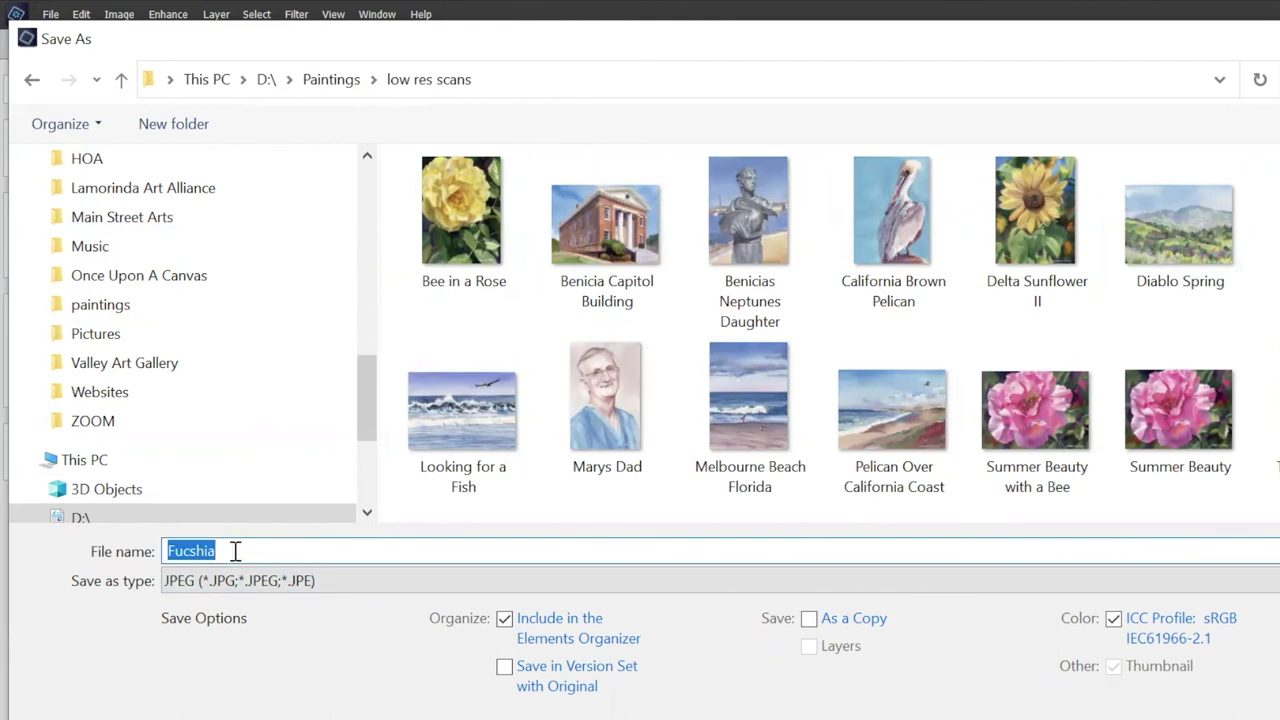
pyautogui.write('Diablo')
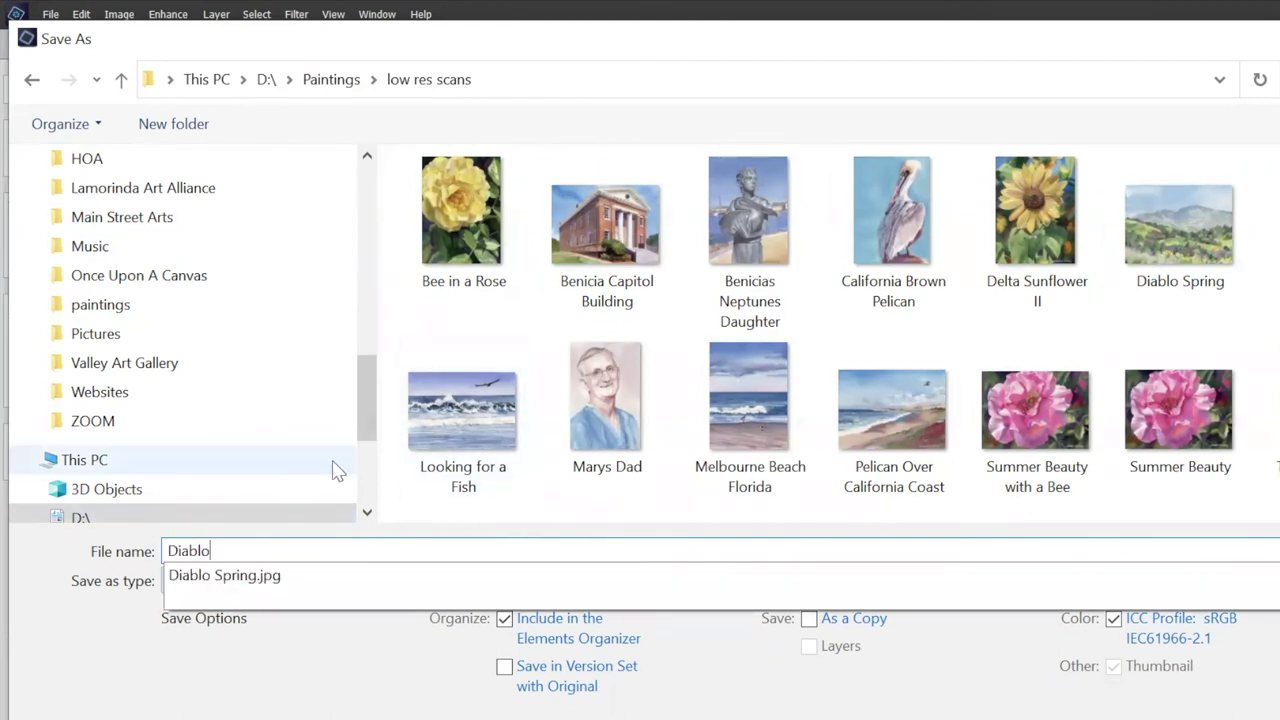
pyautogui.click(300, 516)
pyautogui.doubleClick(1025, 291)
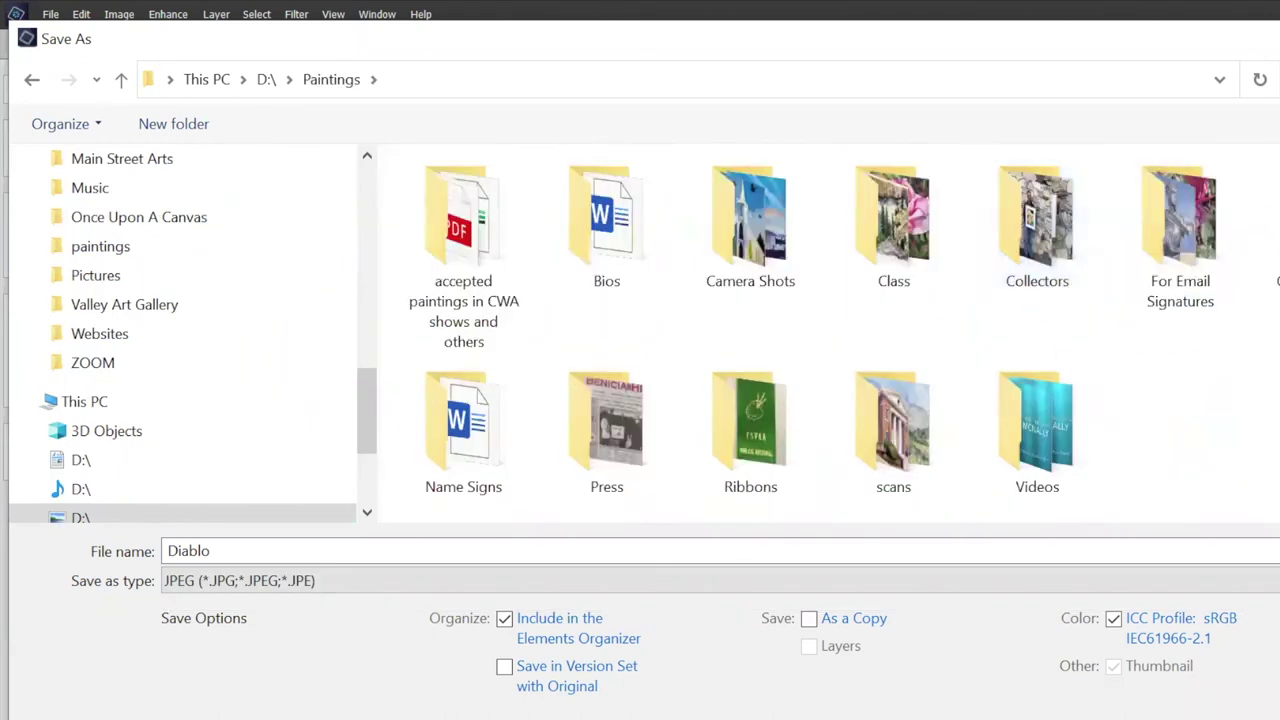
pyautogui.doubleClick(880, 440)
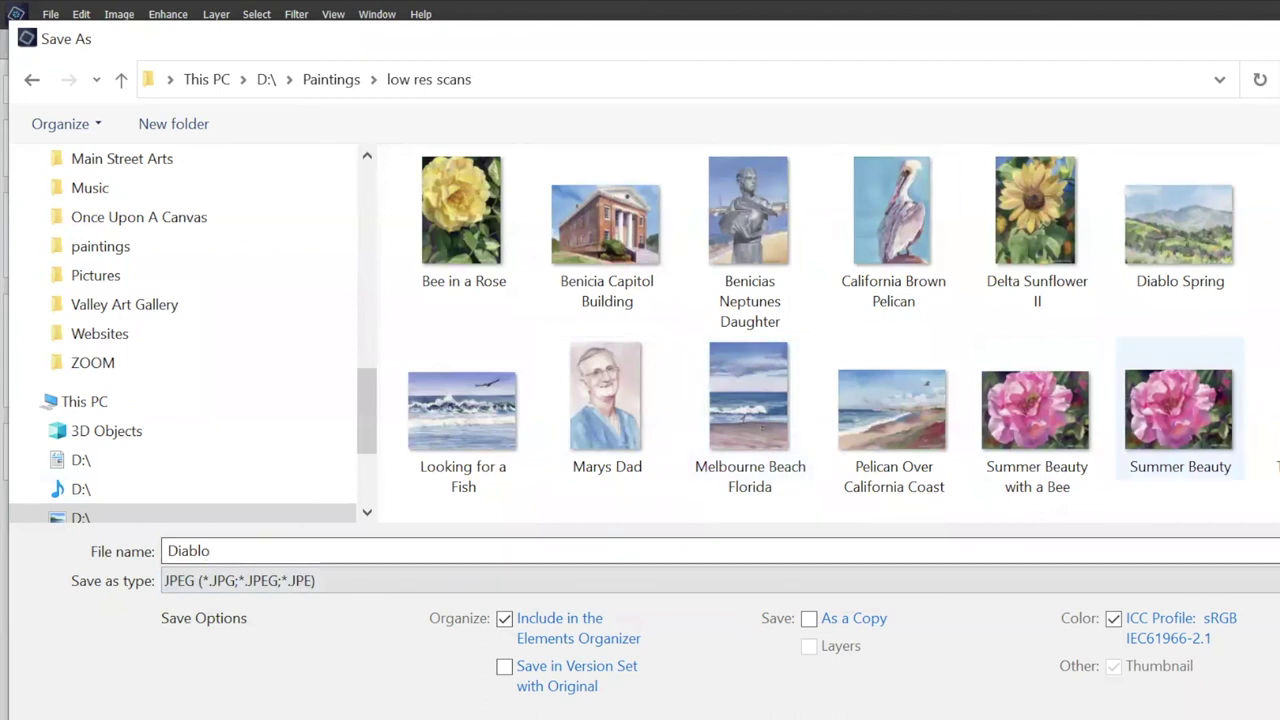
pyautogui.doubleClick(188, 551)
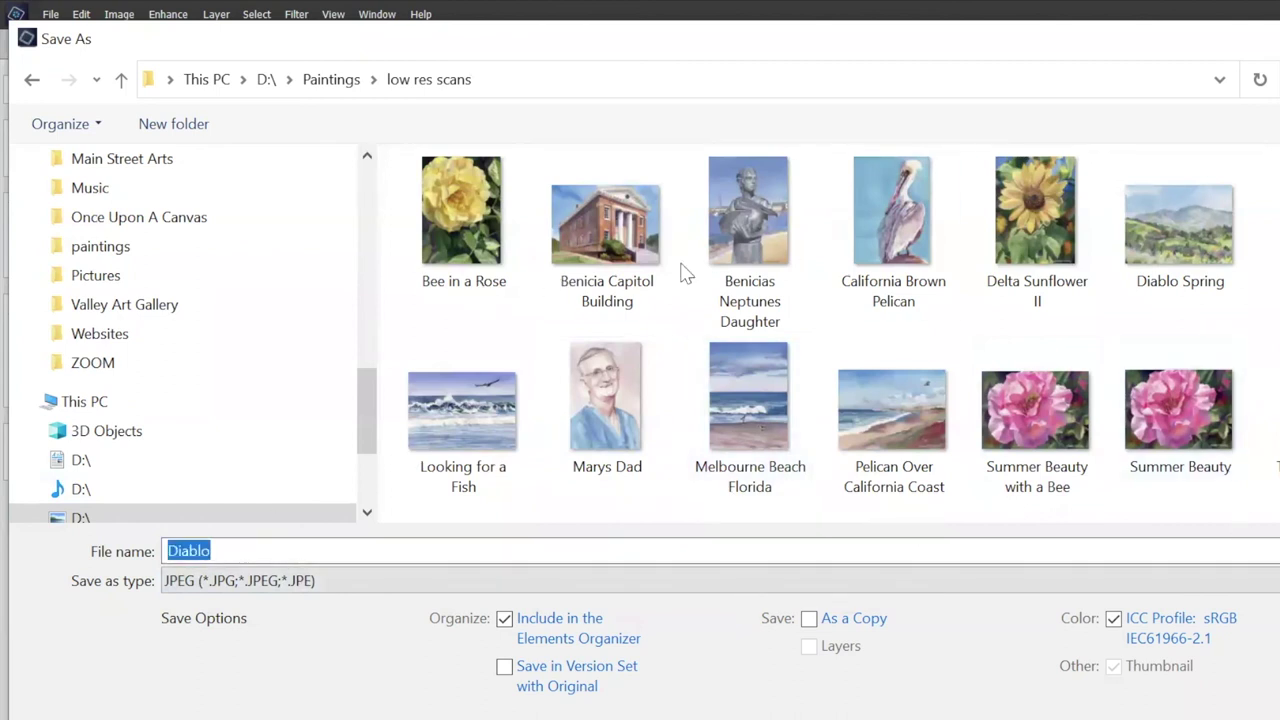
pyautogui.press('Return')
pyautogui.click(873, 222)
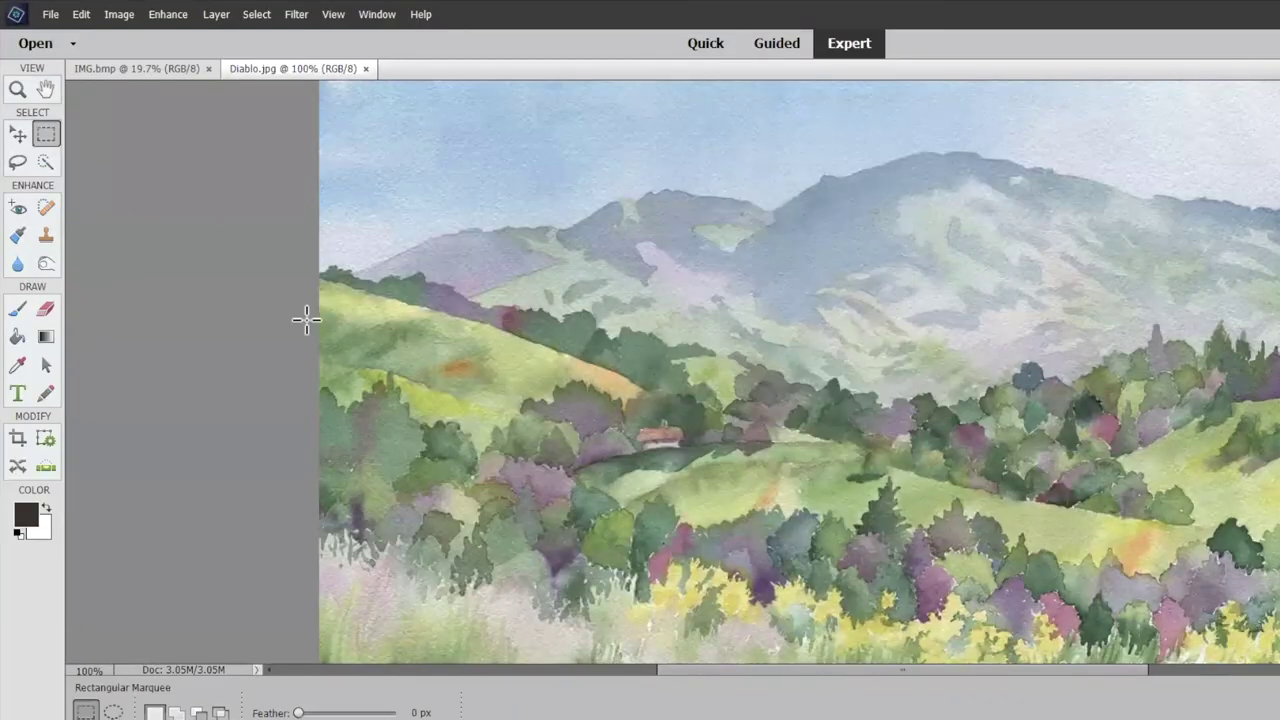